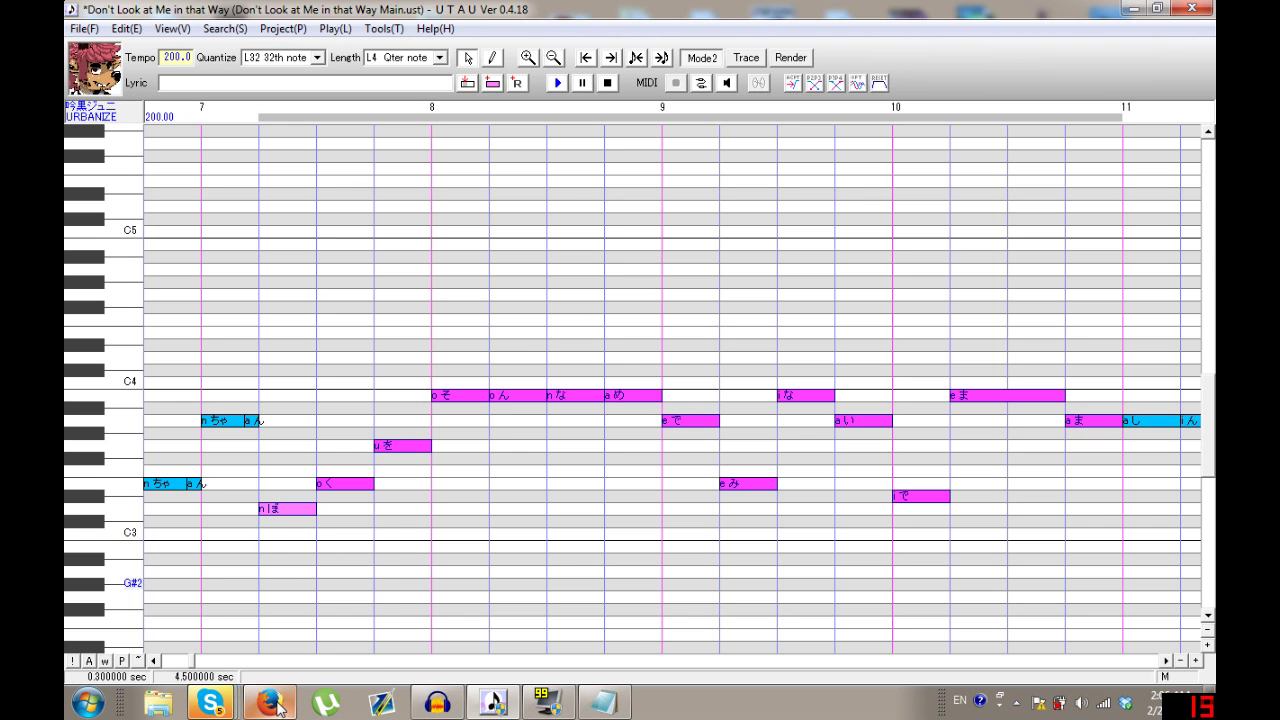
Review the tn_fnds and FFTW download links in the notes and the FFTW Windows download page in Firefox
click(603, 702)
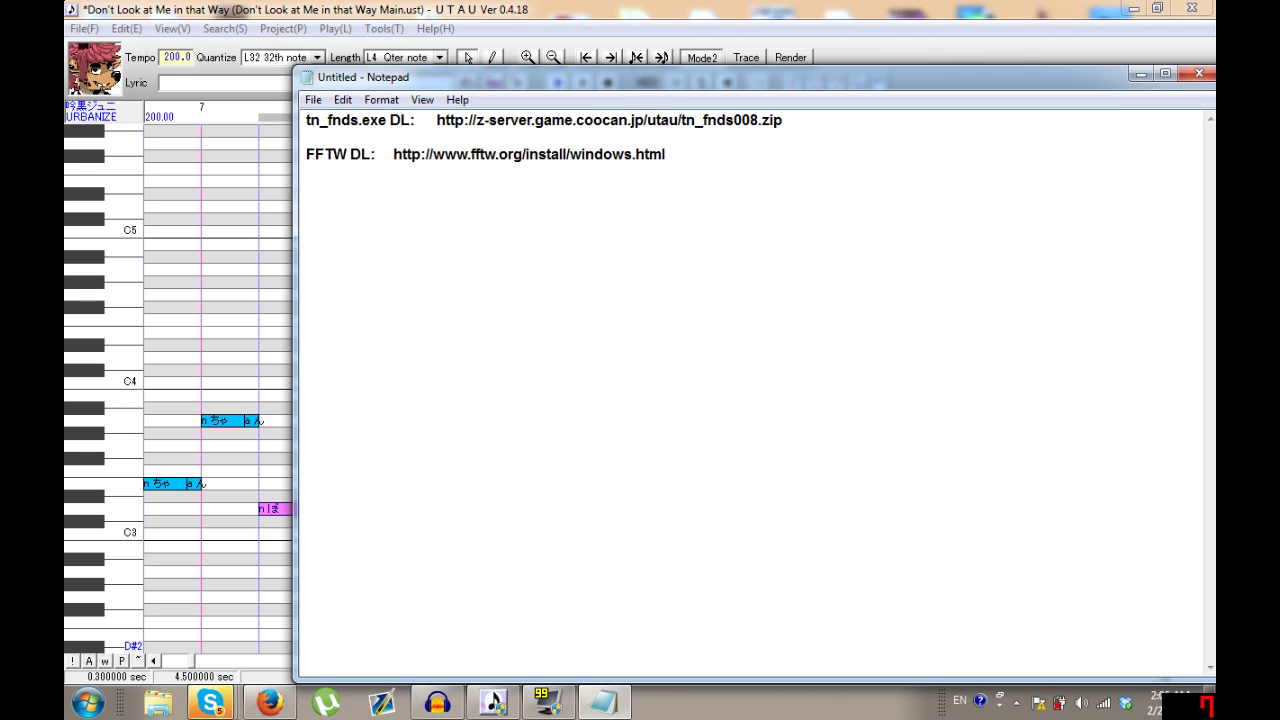
click(270, 703)
click(271, 706)
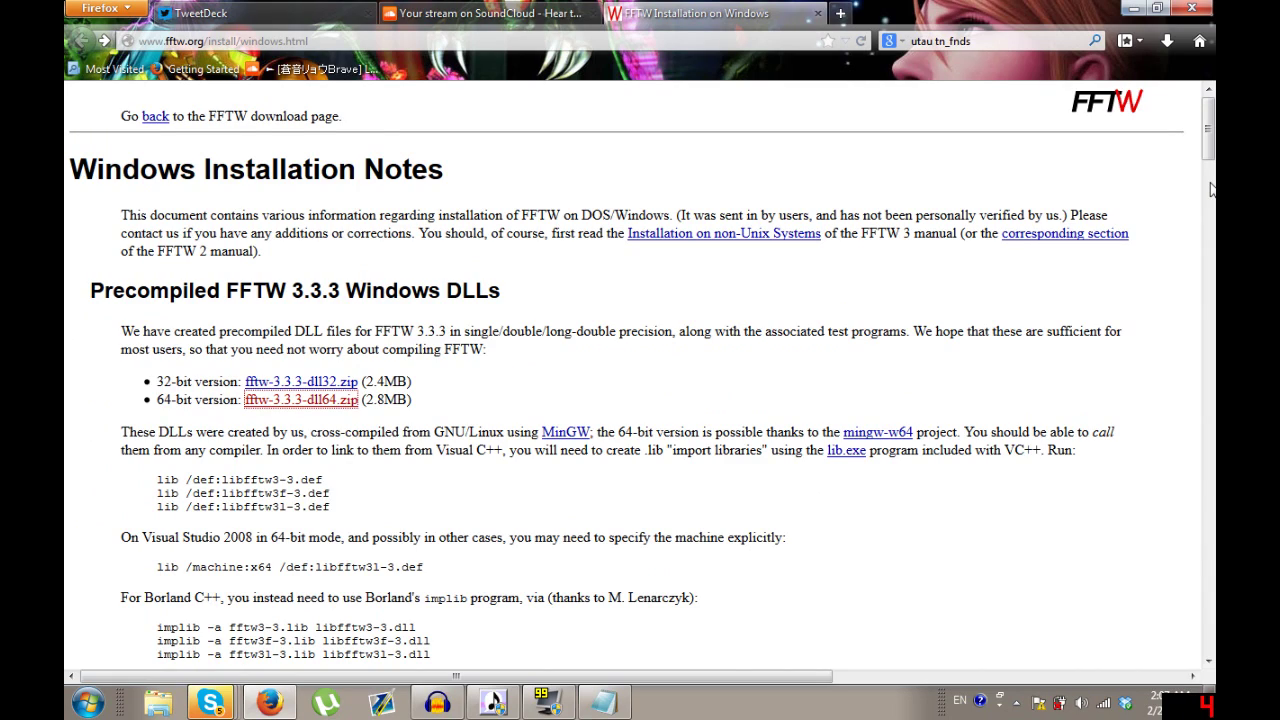
scroll(1117, 265, down, 6)
drag(1209, 172, 1210, 128)
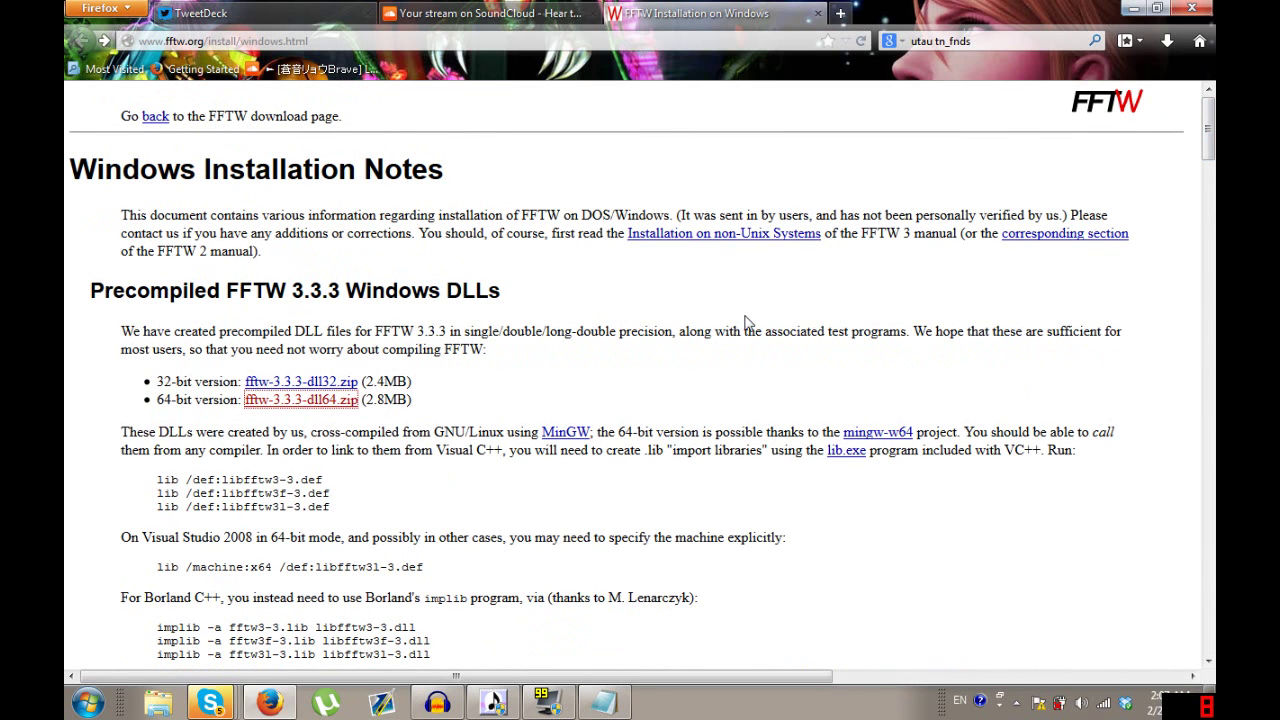
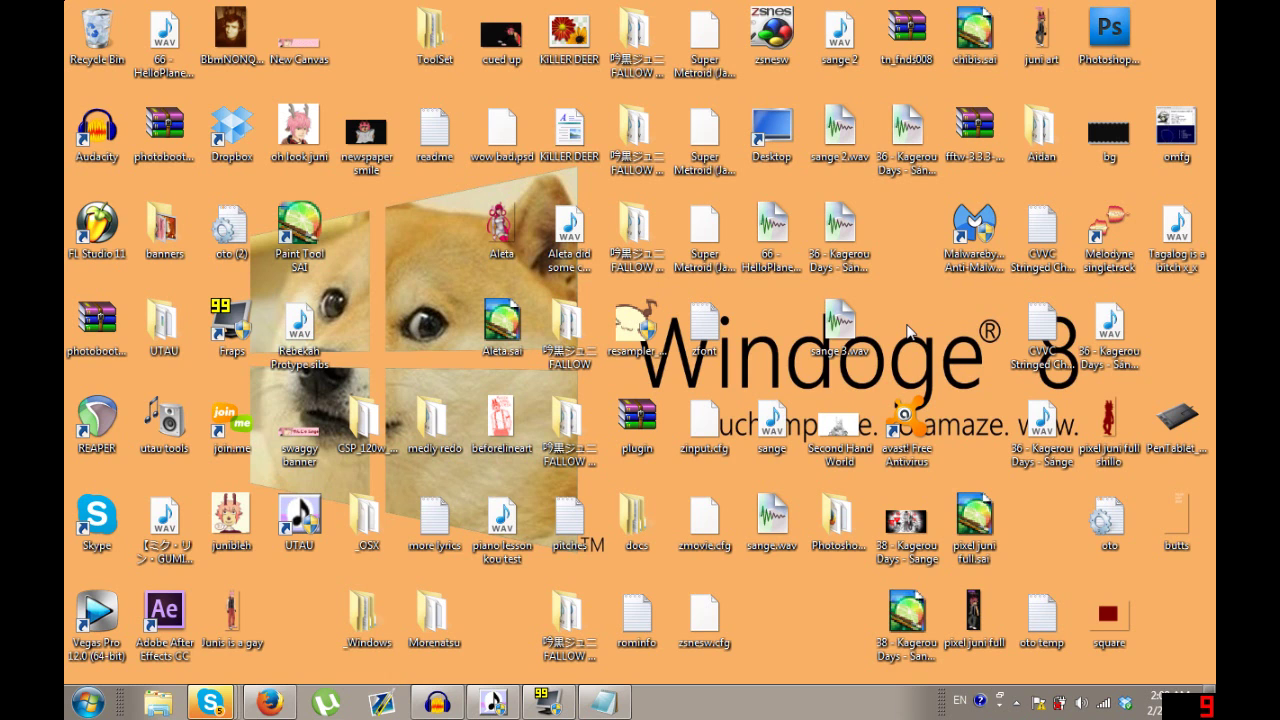
Create a new folder named tn_fnds on the desktop
right_click(908, 331)
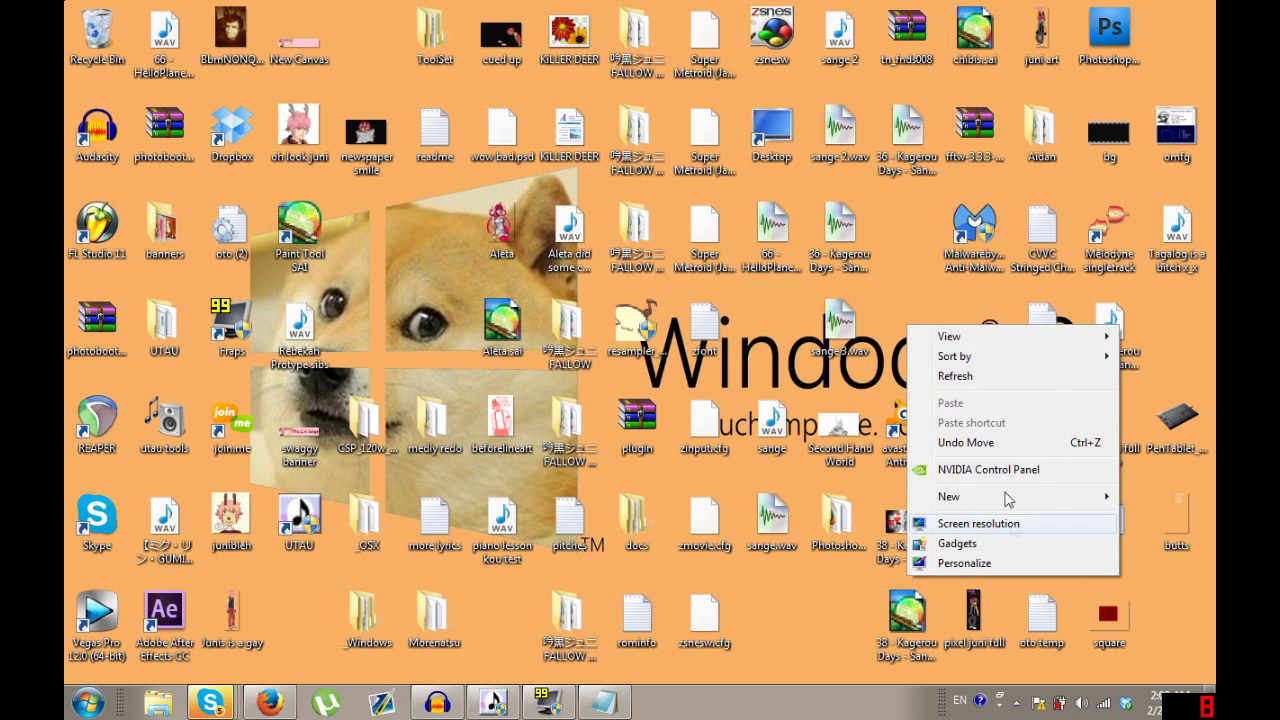
mouse_move(1007, 499)
click(845, 213)
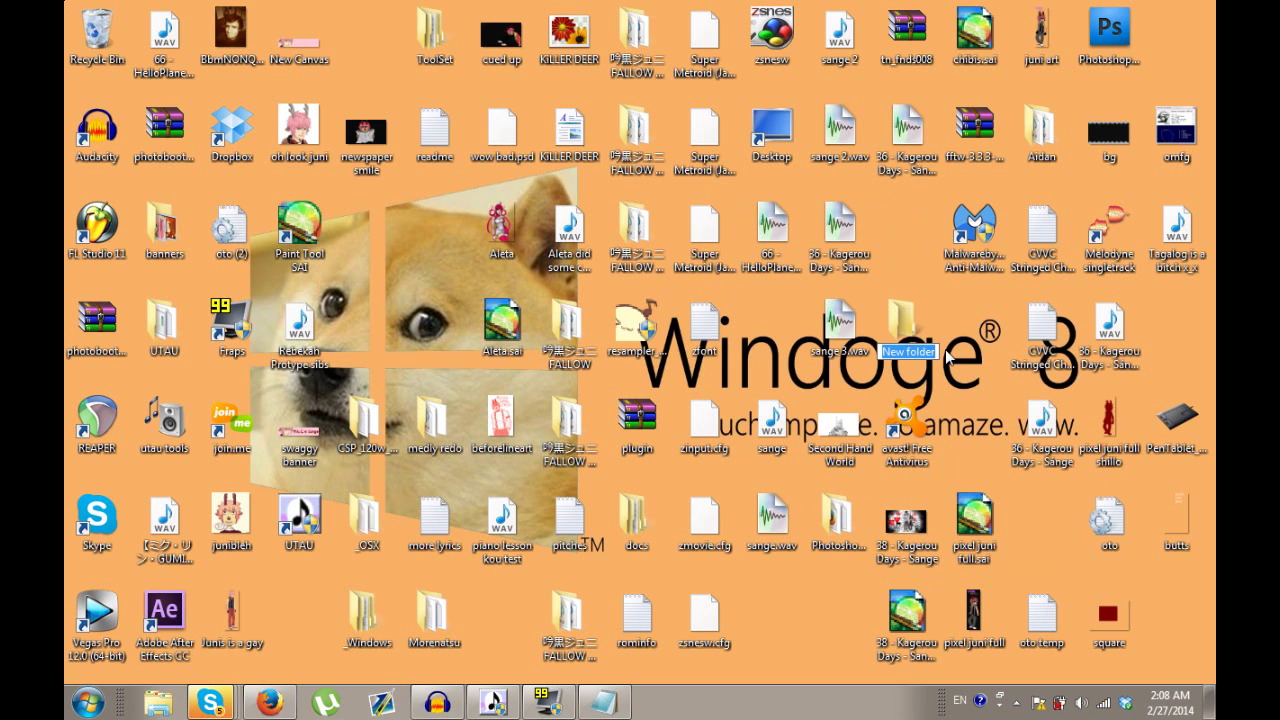
text(fn)
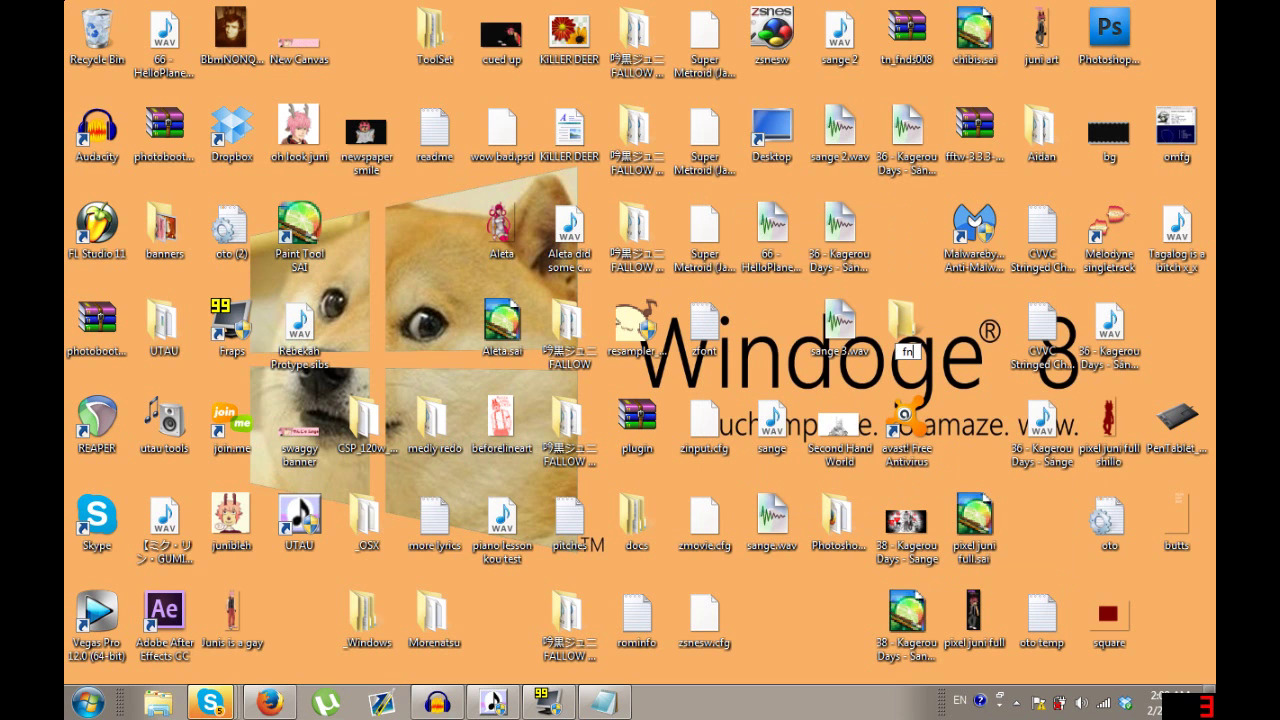
text(_fnds)
key(ctrl+a)
text(tn_fnds)
key(Return)
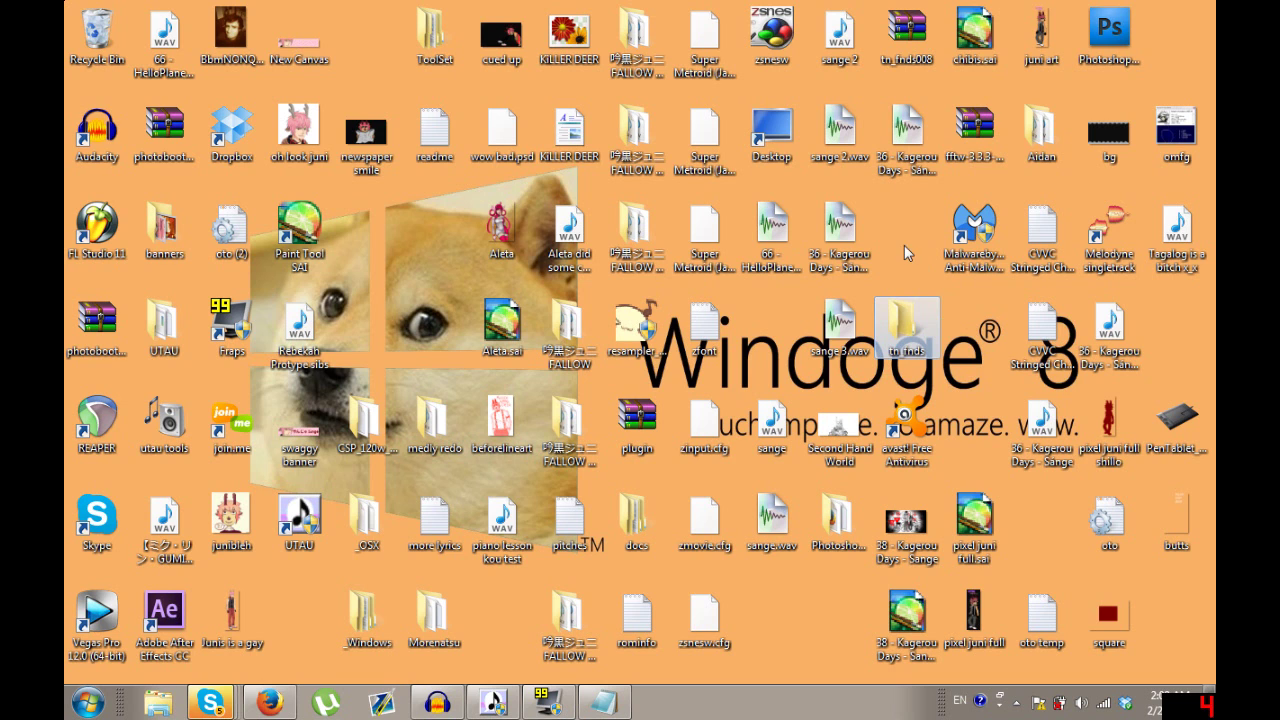
Extract tn_fnds.exe from the tn_fnds008.zip archive into the desktop tn_fnds folder and close the archive
click(898, 258)
click(902, 60)
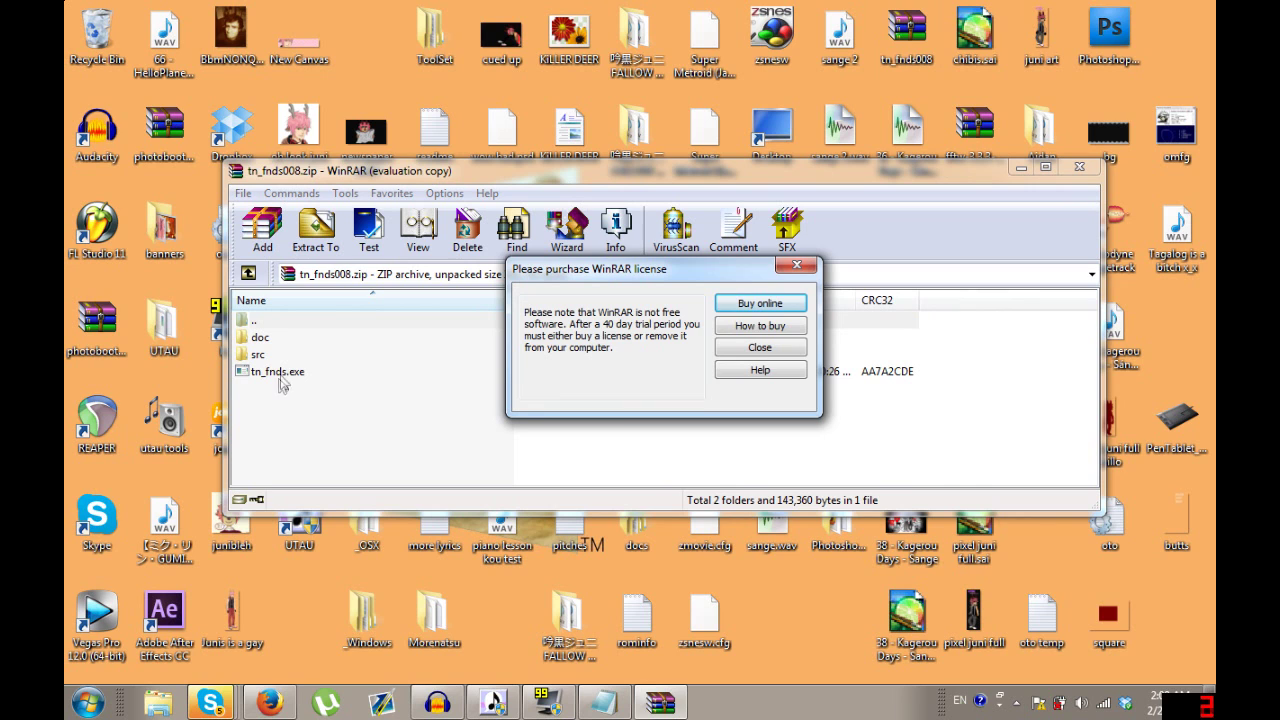
key(Escape)
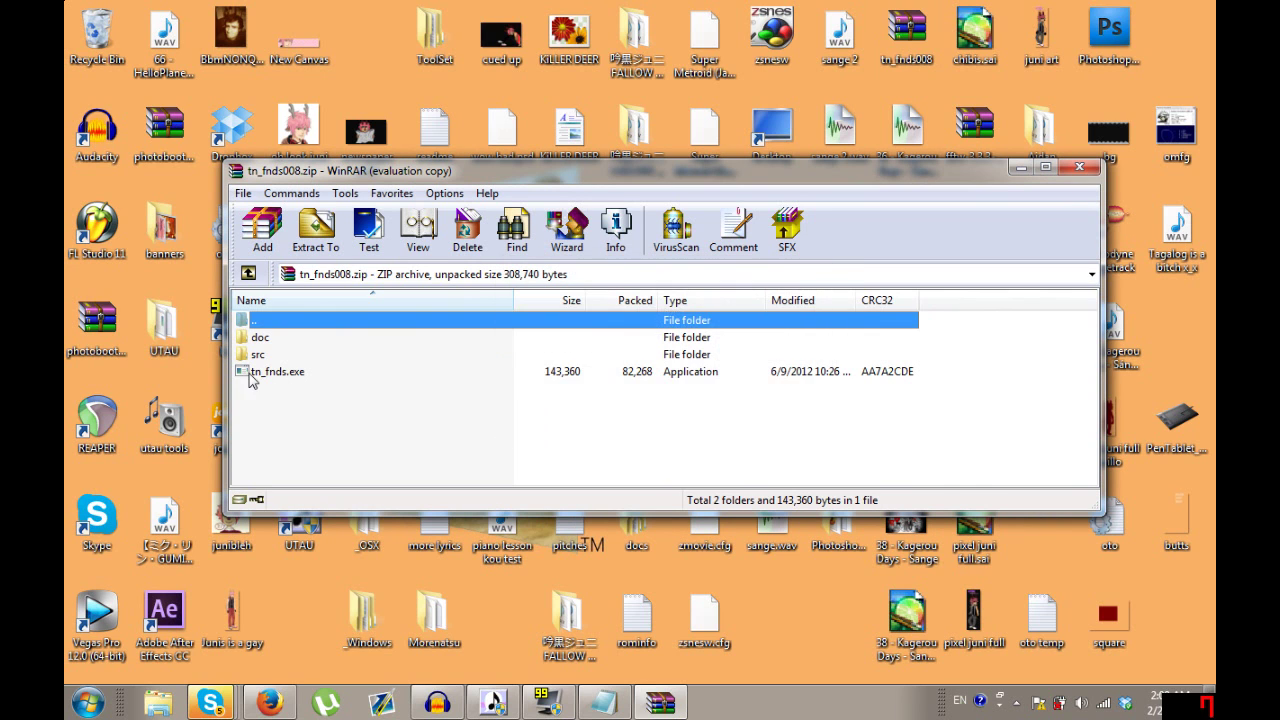
click(265, 373)
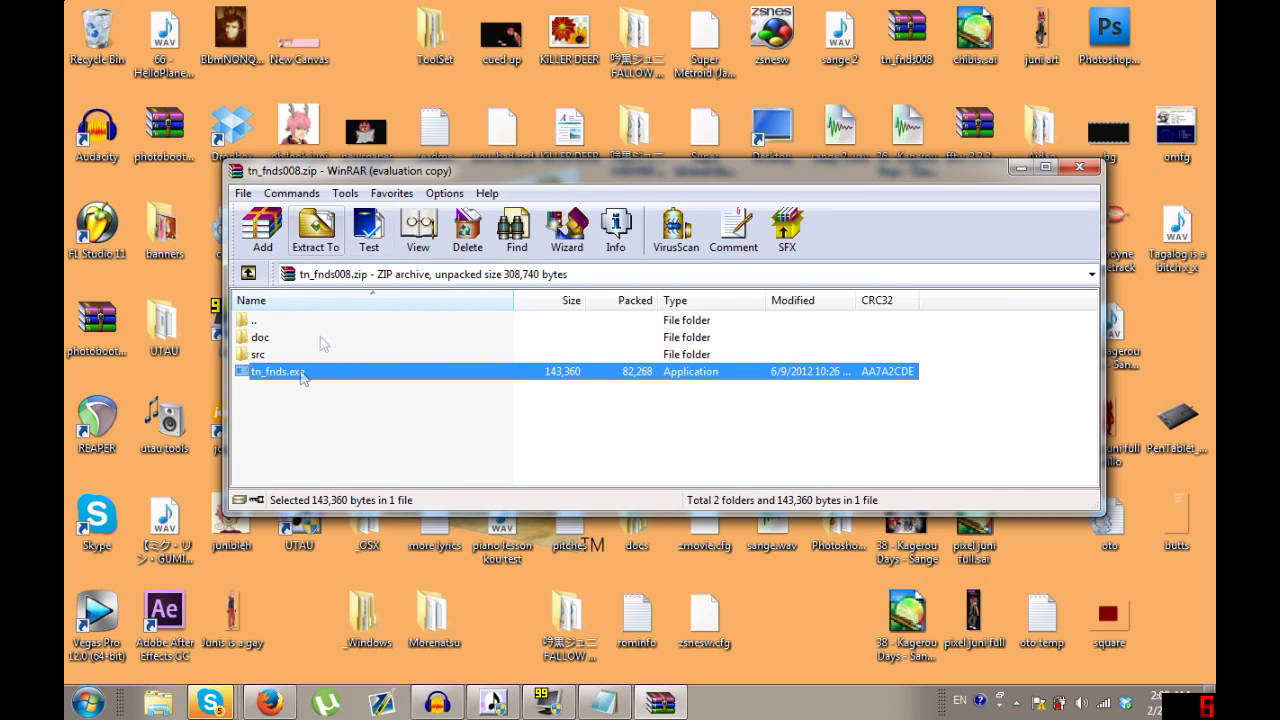
click(318, 247)
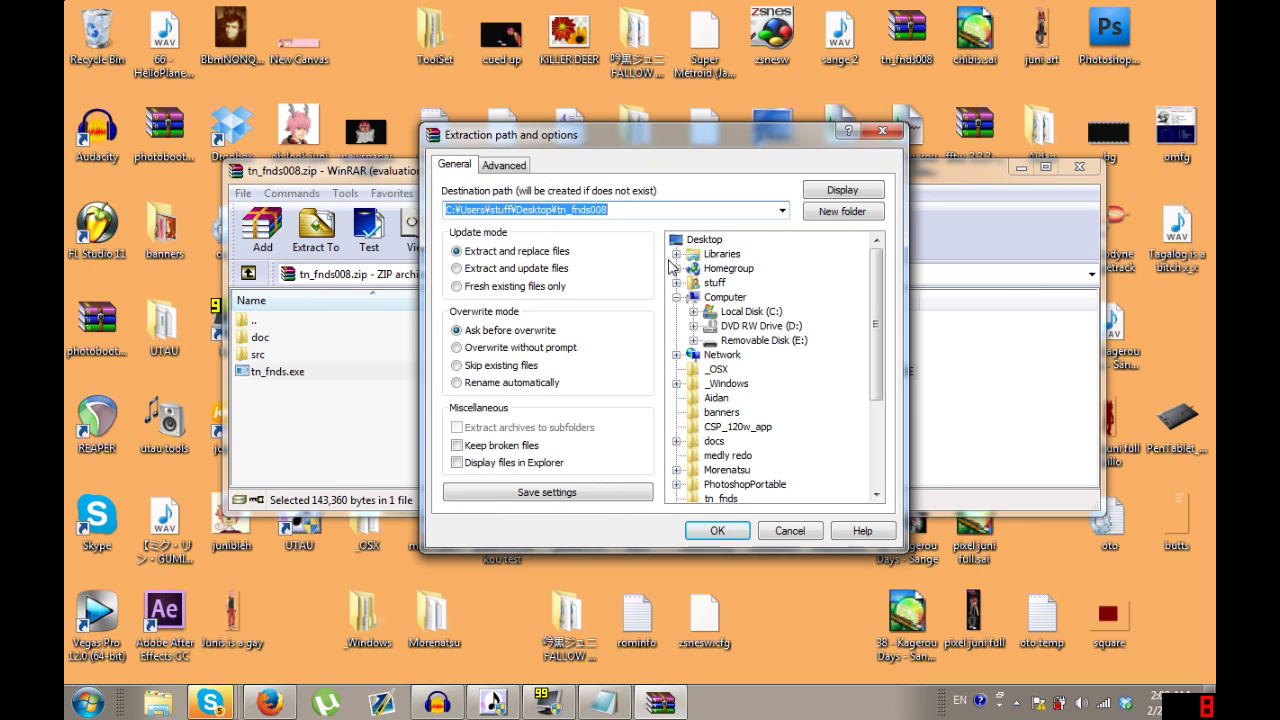
scroll(880, 392, down, 4)
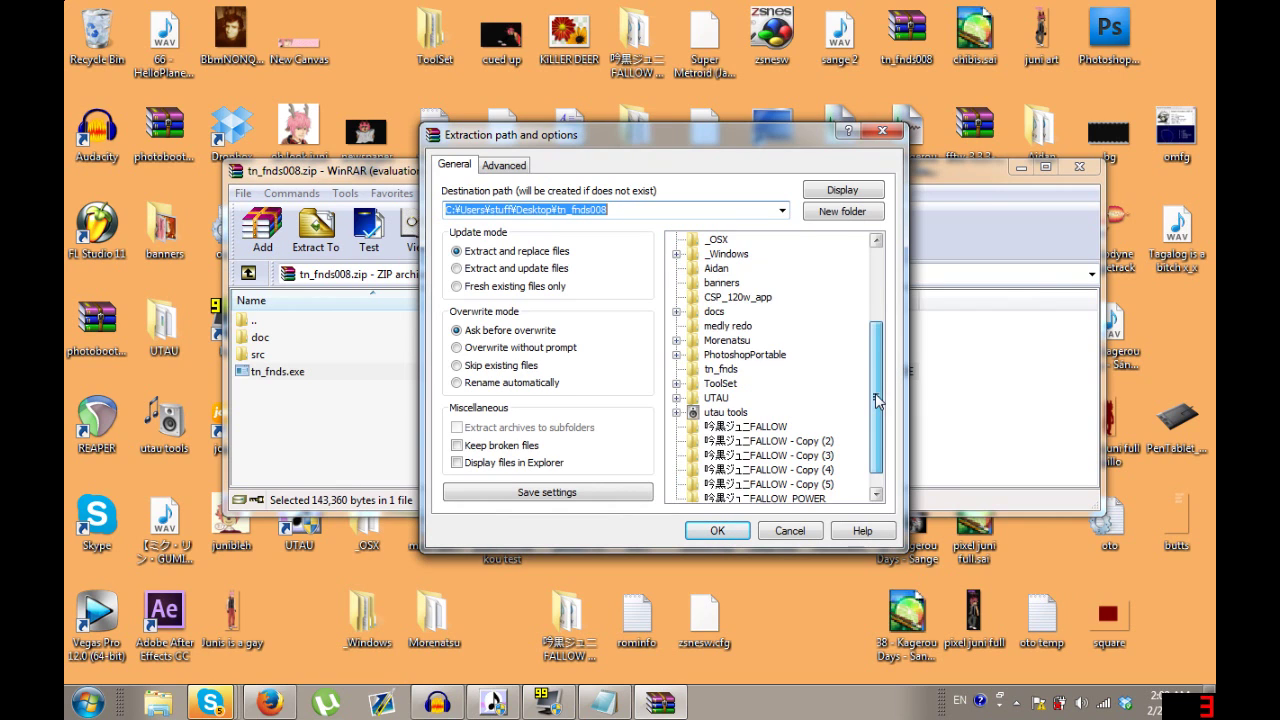
click(715, 358)
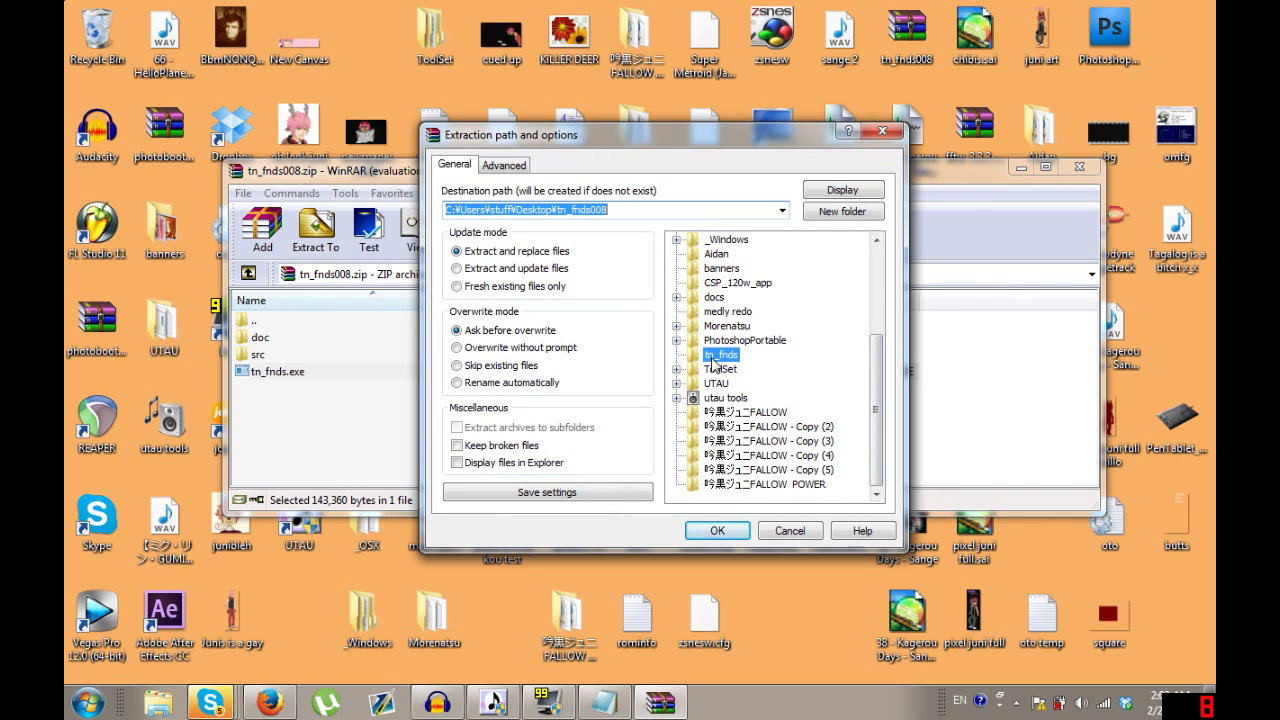
click(717, 531)
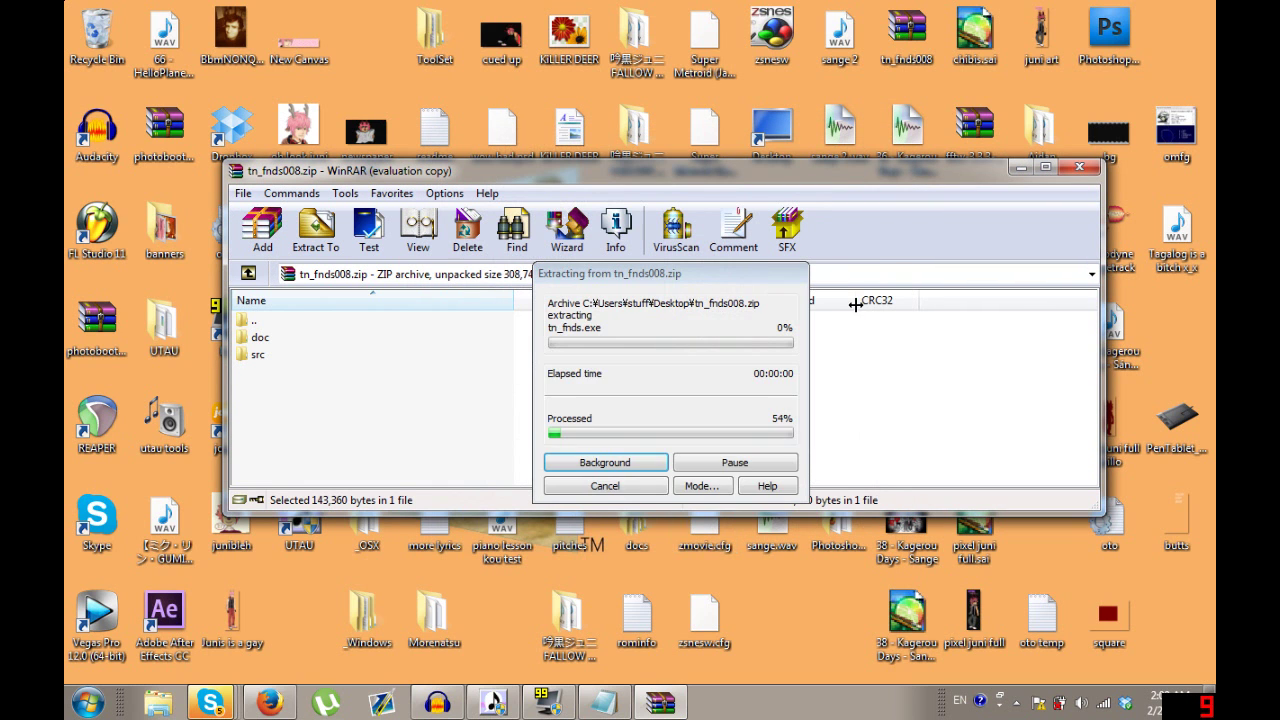
click(1081, 167)
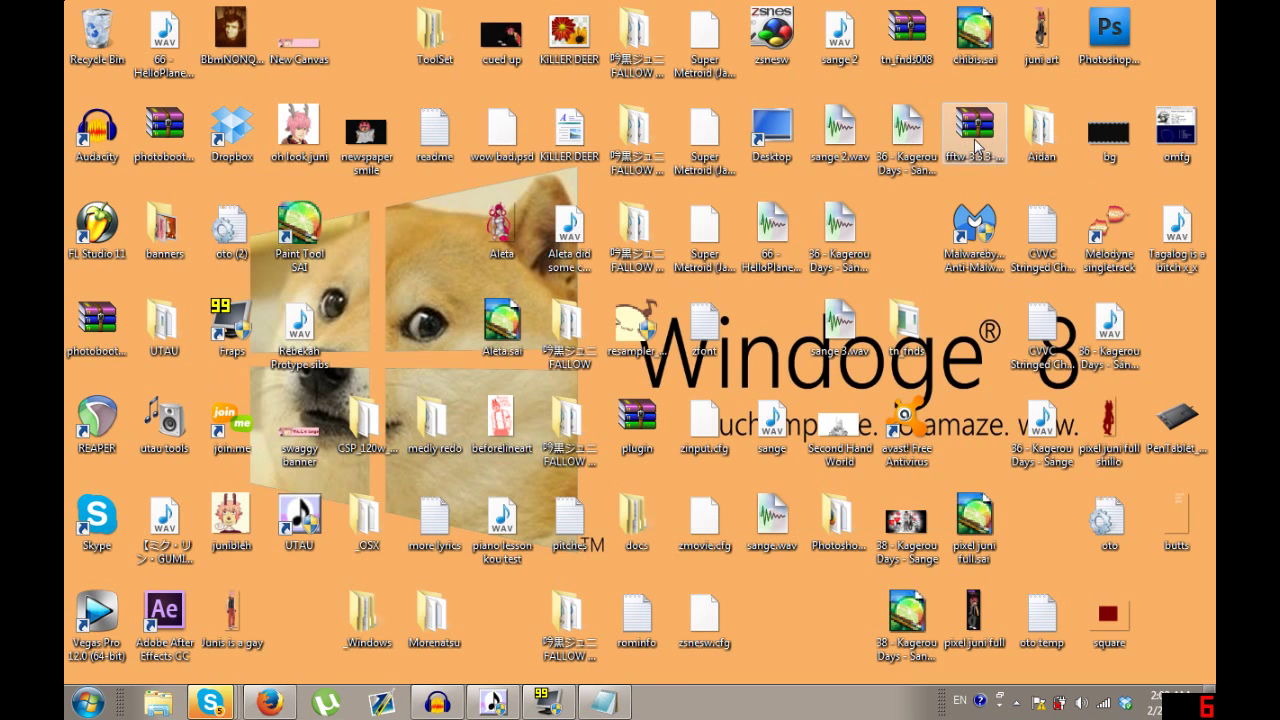
Extract all files of fftw-3.3.3-dll64.zip into the desktop tn_fnds folder and check the folder's contents
mouse_move(972, 133)
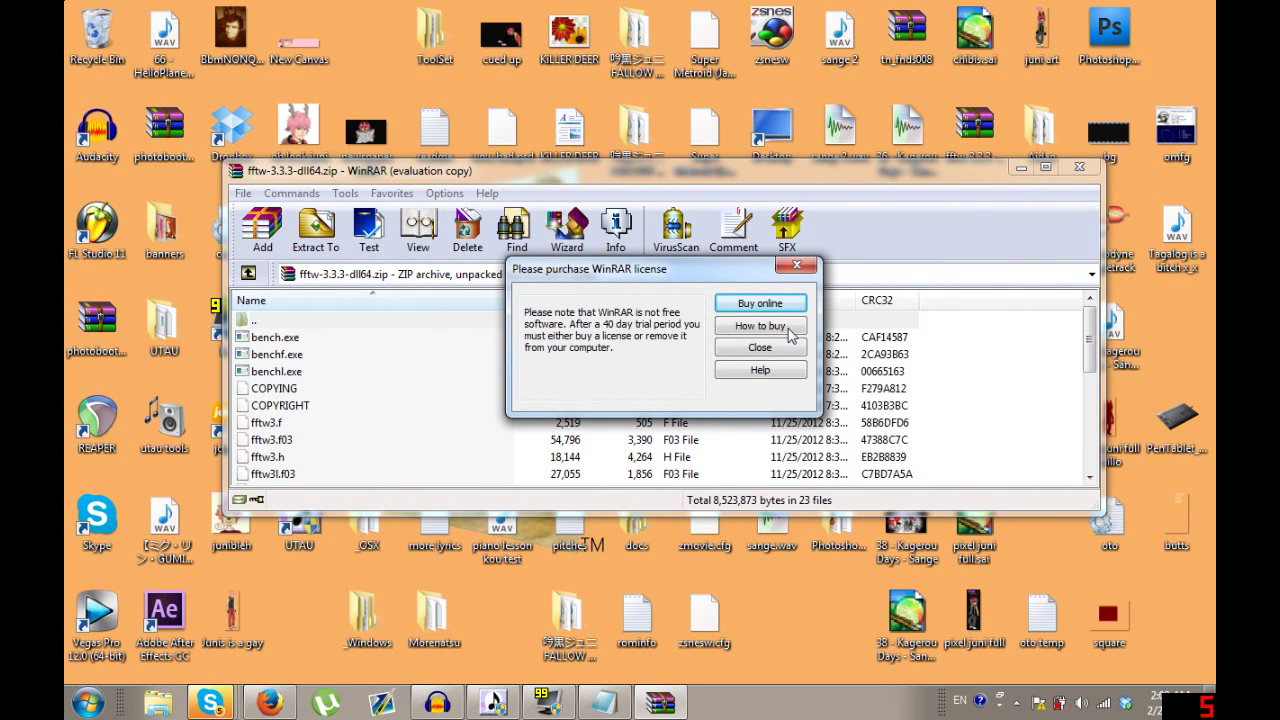
click(760, 347)
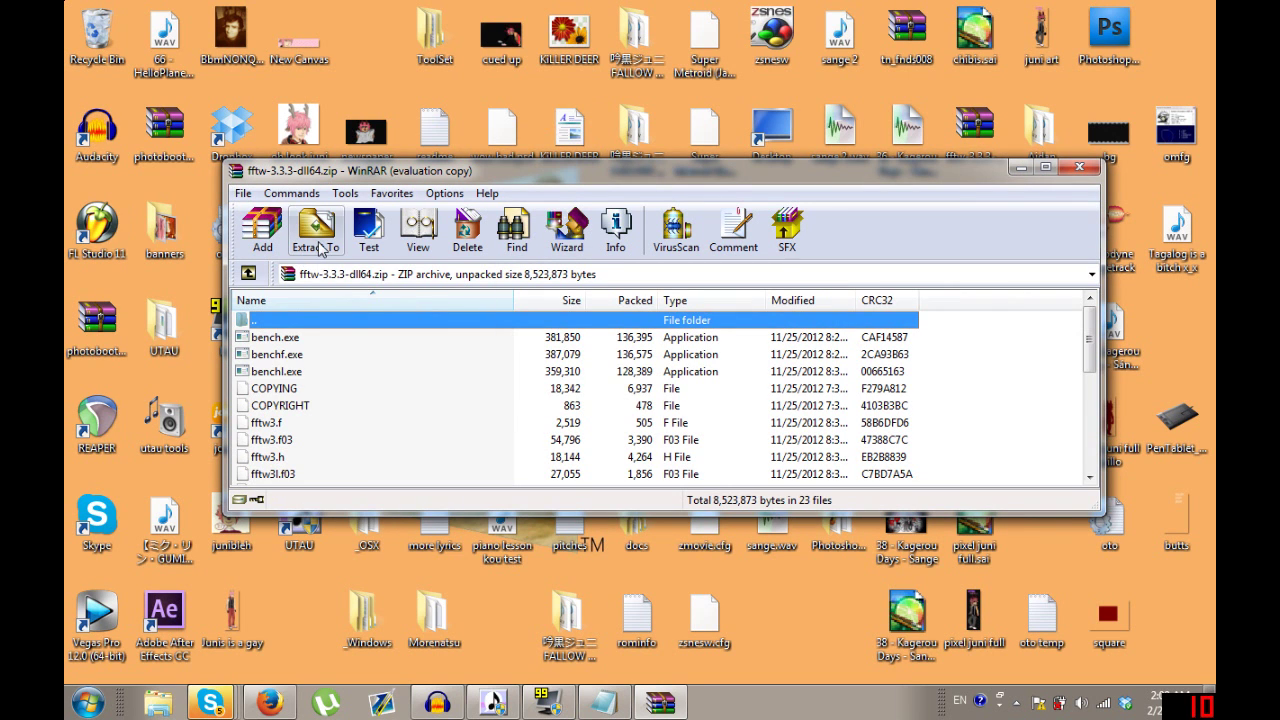
scroll(1100, 453, down, 2)
key(Home)
key(End)
key(Home)
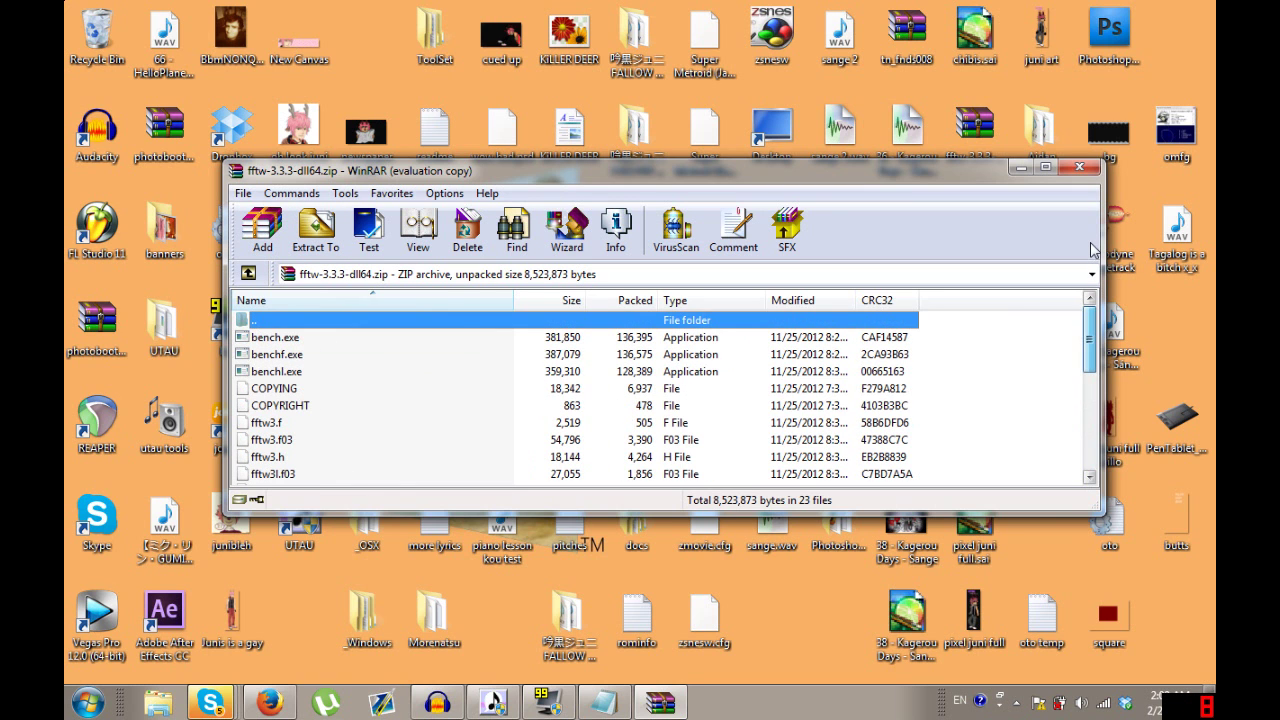
click(316, 232)
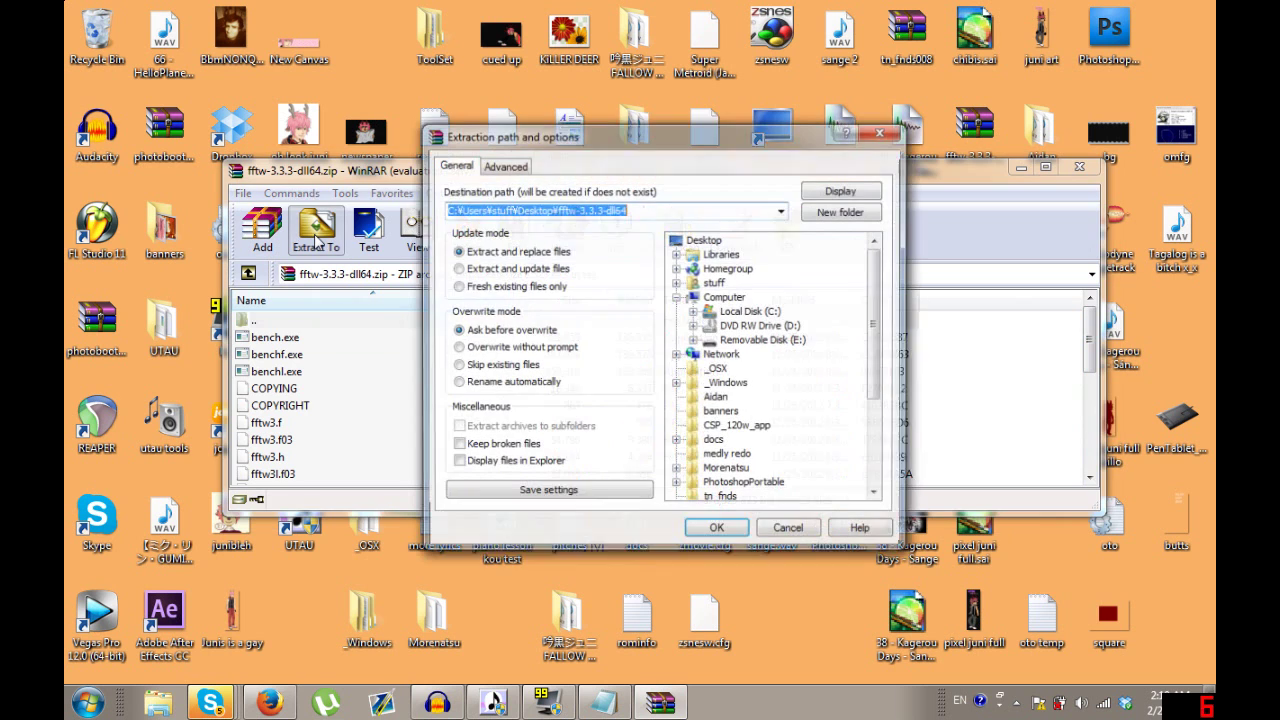
scroll(800, 398, down, 4)
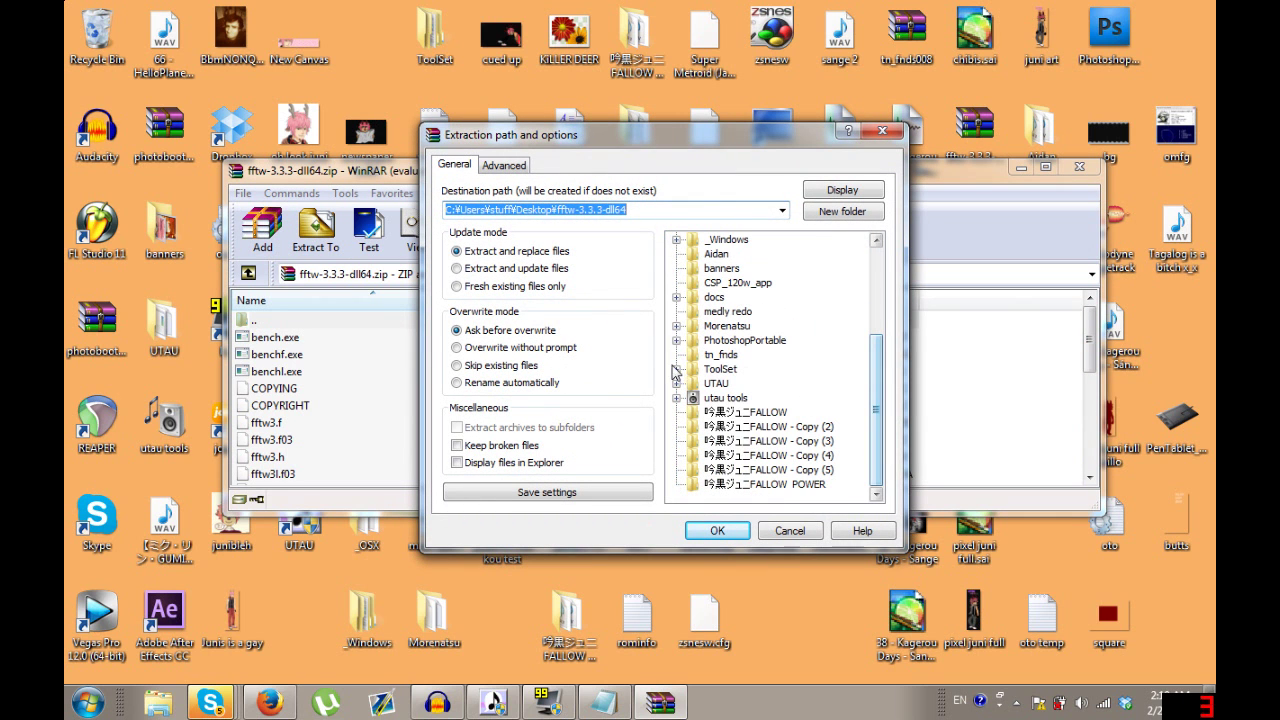
click(721, 354)
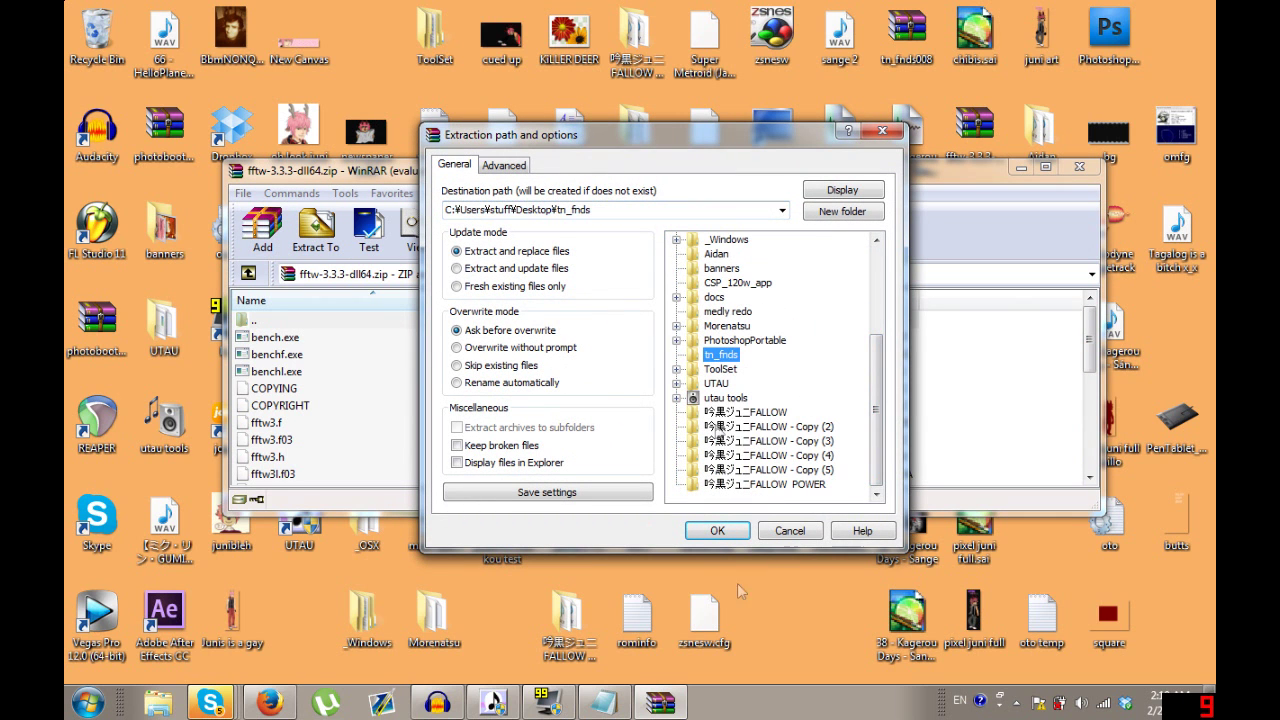
click(718, 531)
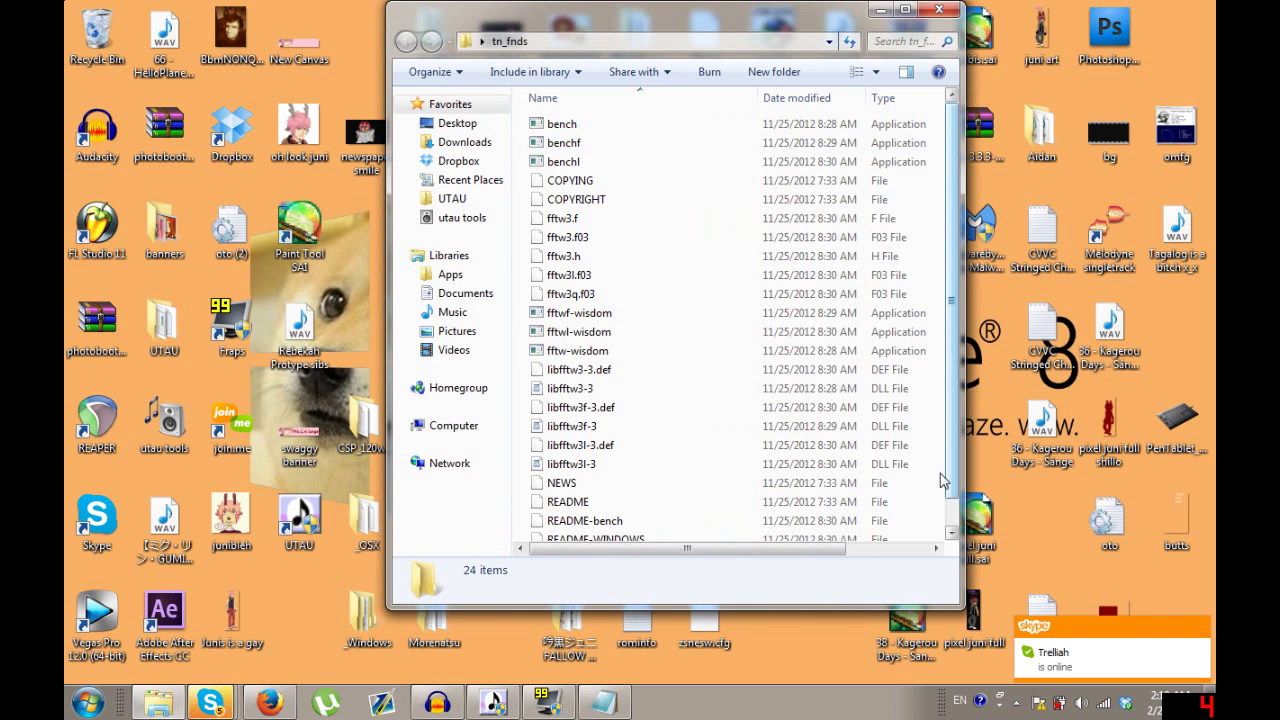
scroll(945, 475, down, 1)
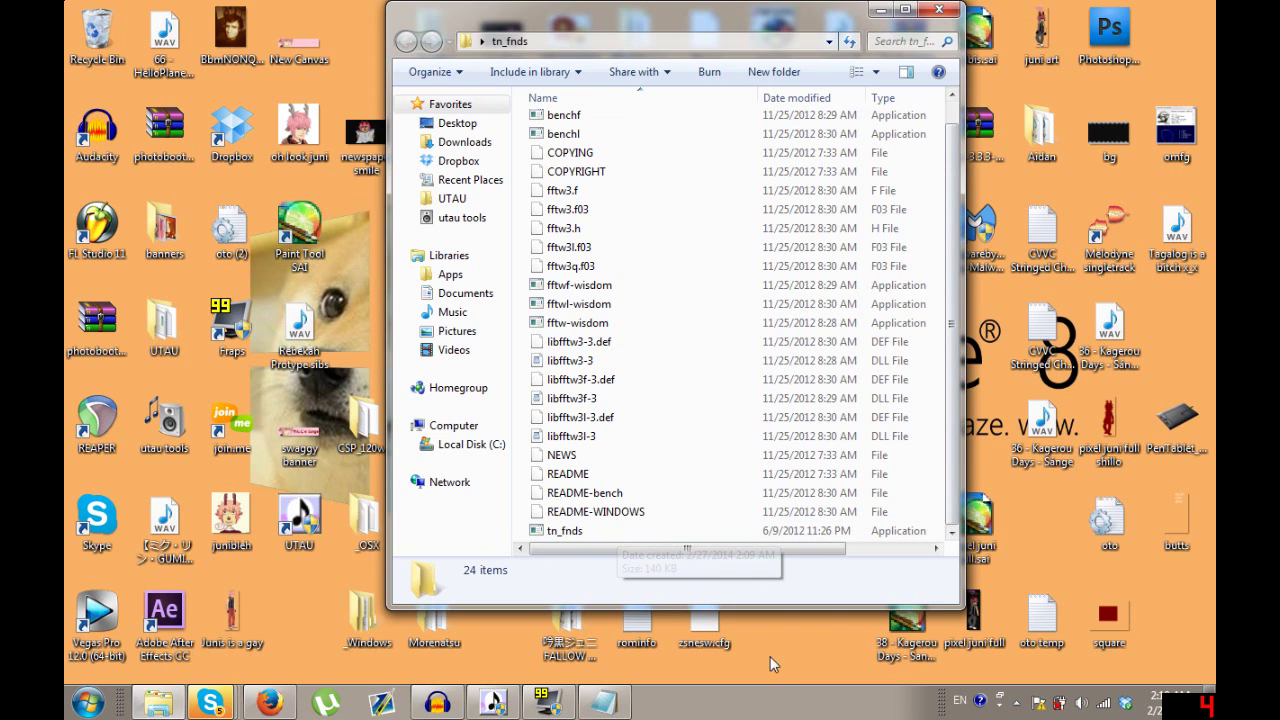
key(alt+F4)
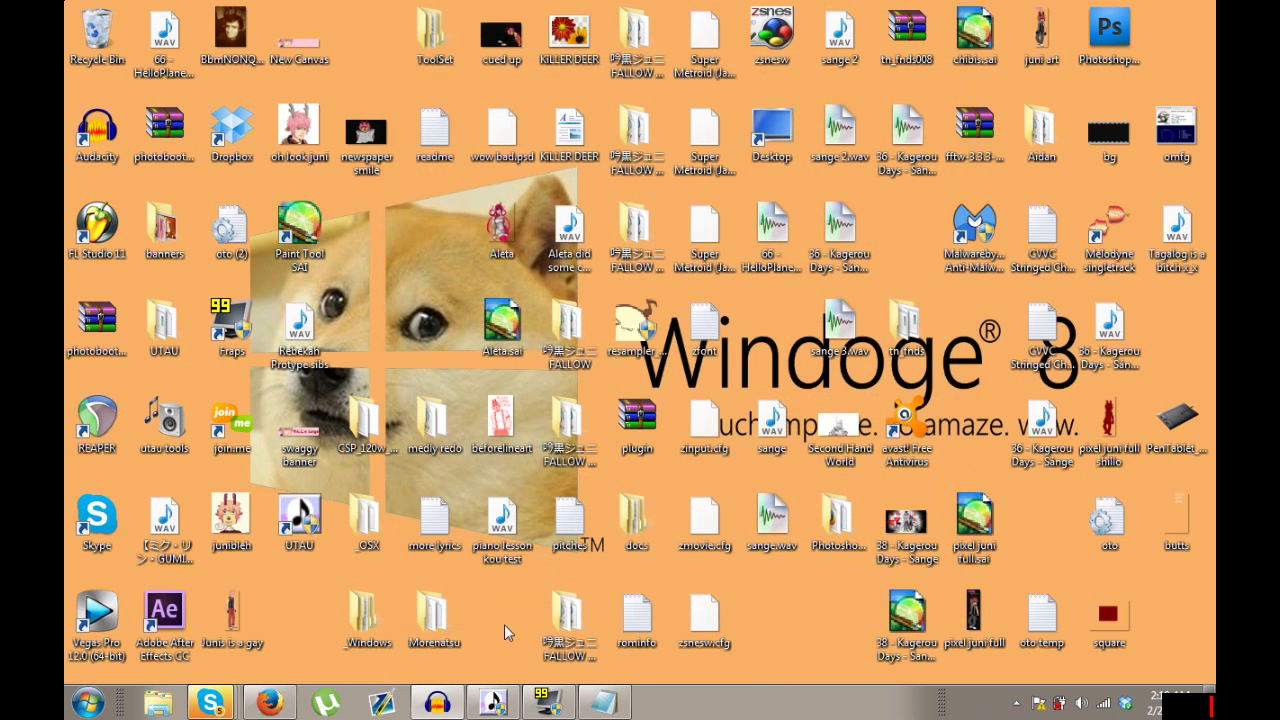
Switch to UTAU and set the project's Tool 2 (resample) to tn_fnds.exe from the utau tools\tn_fnds folder
click(492, 705)
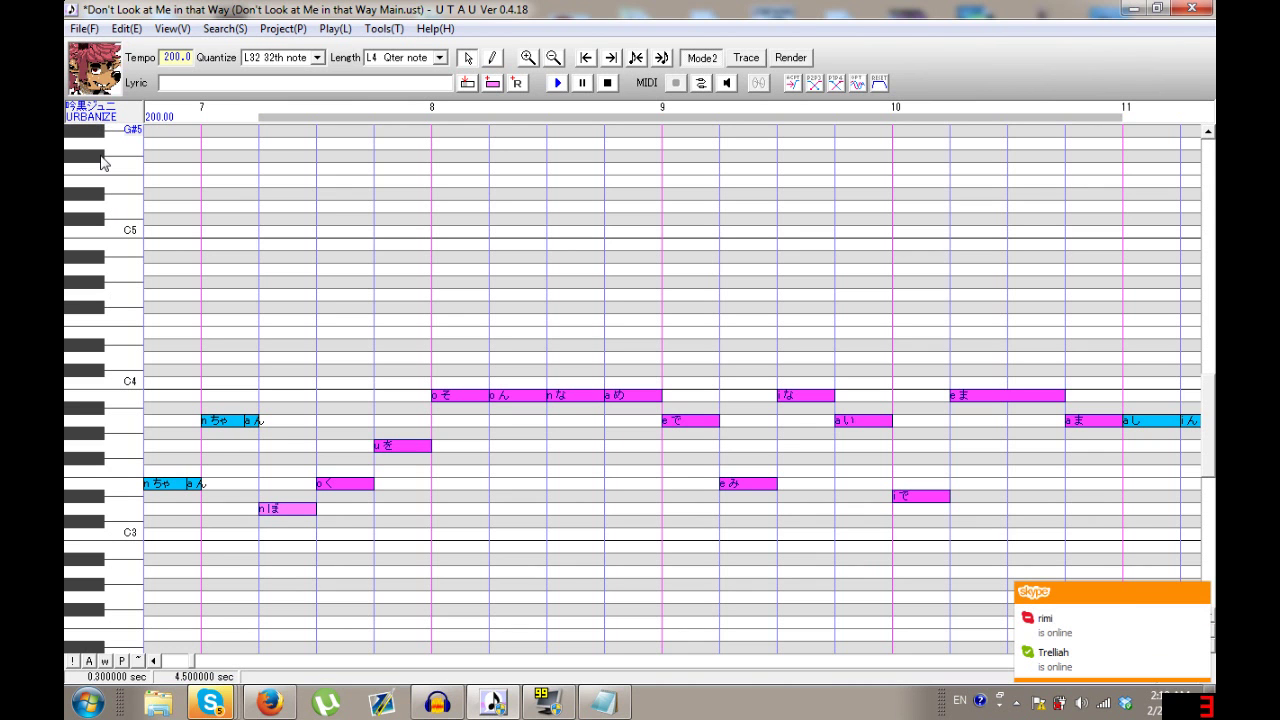
double_click(103, 114)
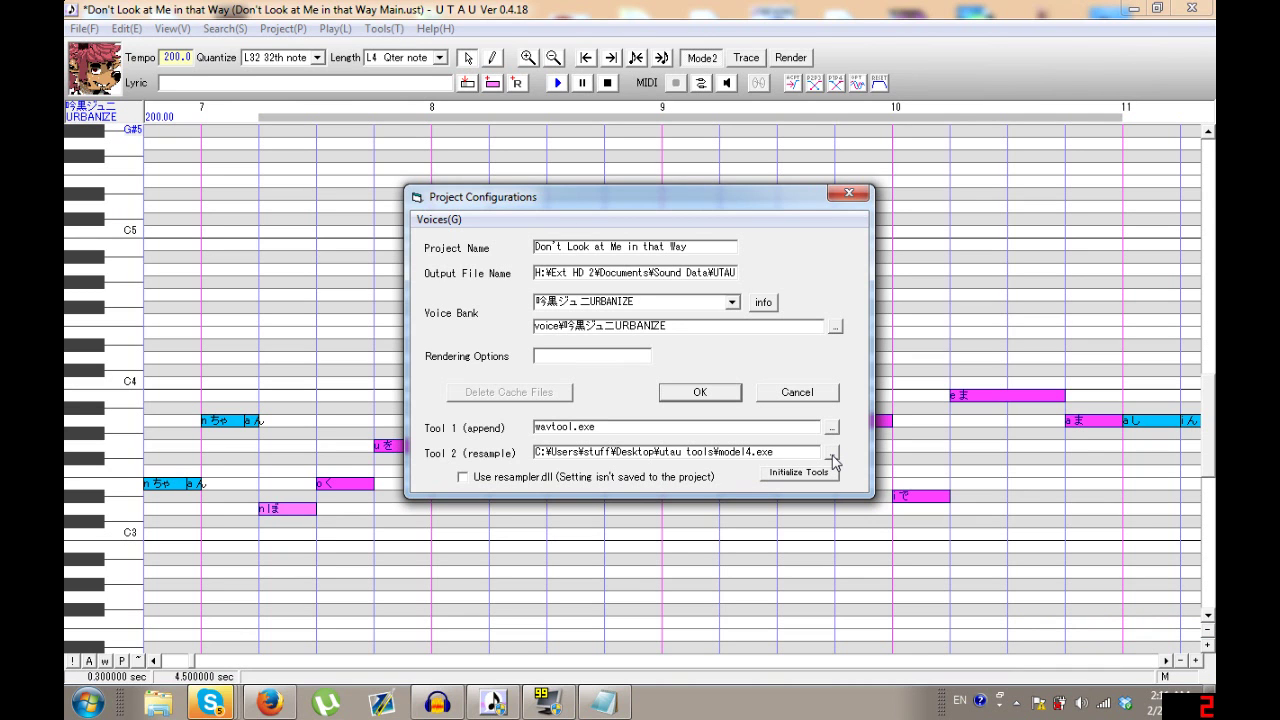
click(831, 453)
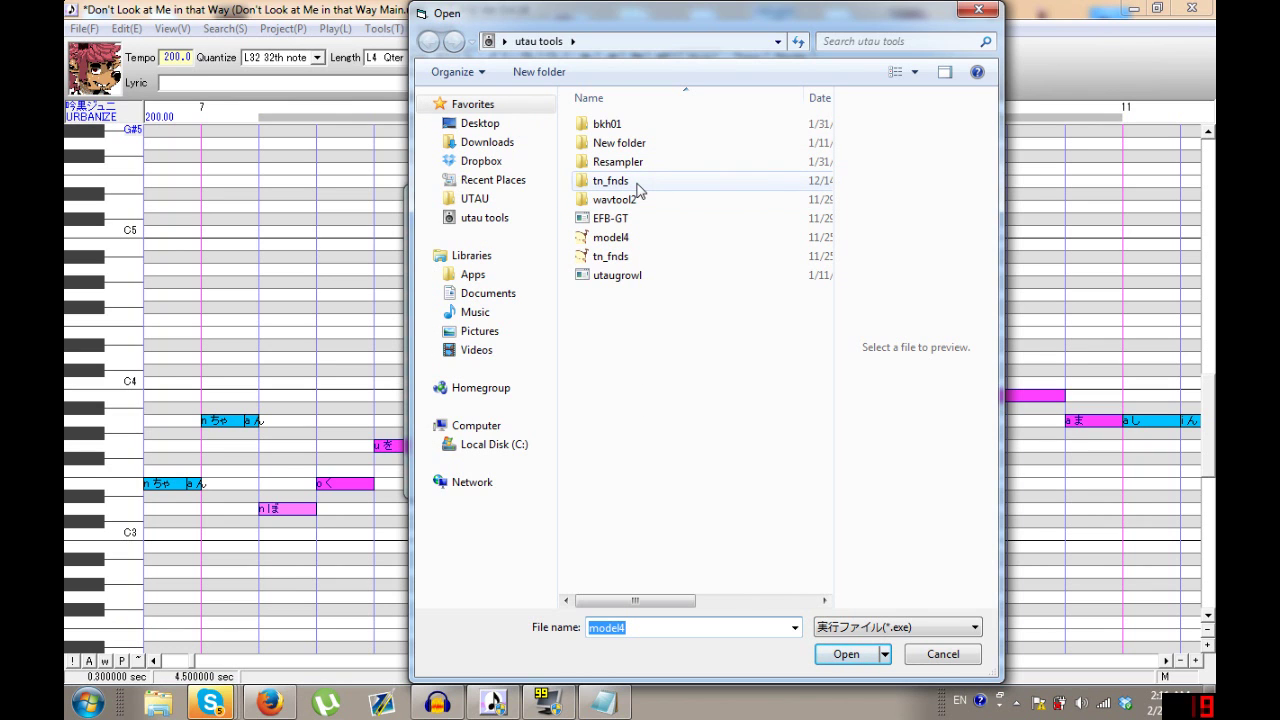
mouse_move(637, 189)
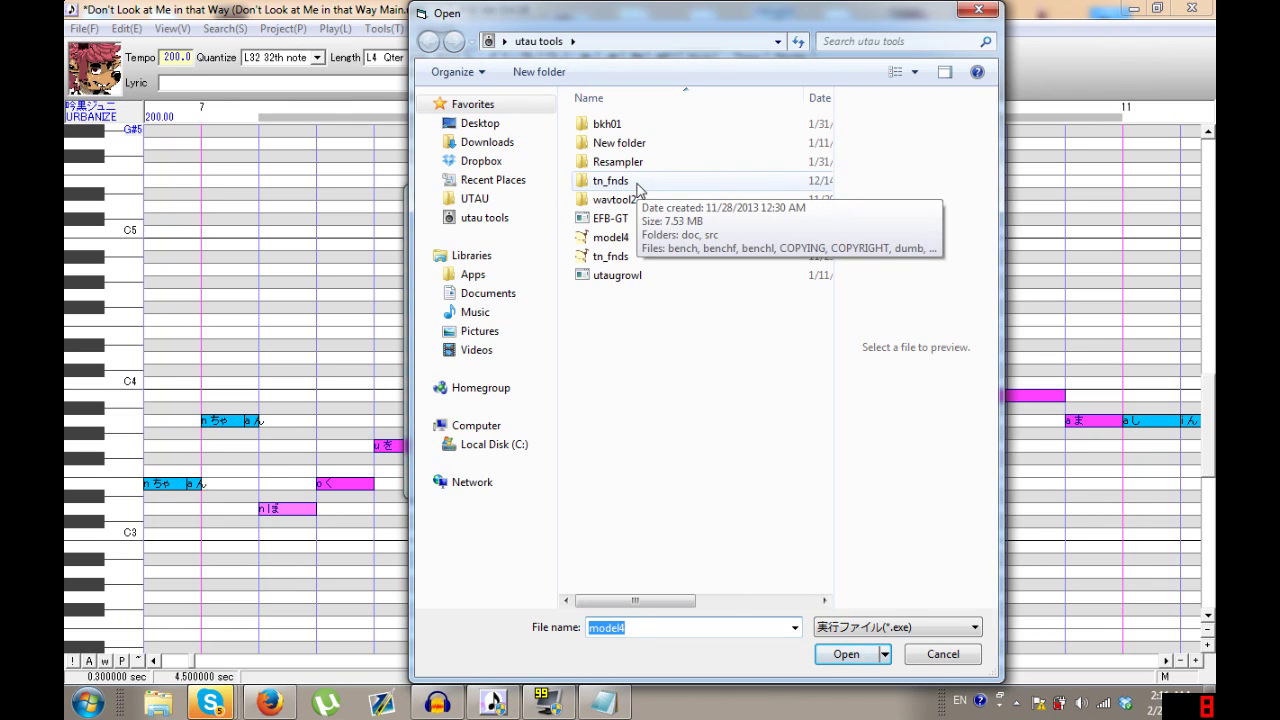
double_click(637, 187)
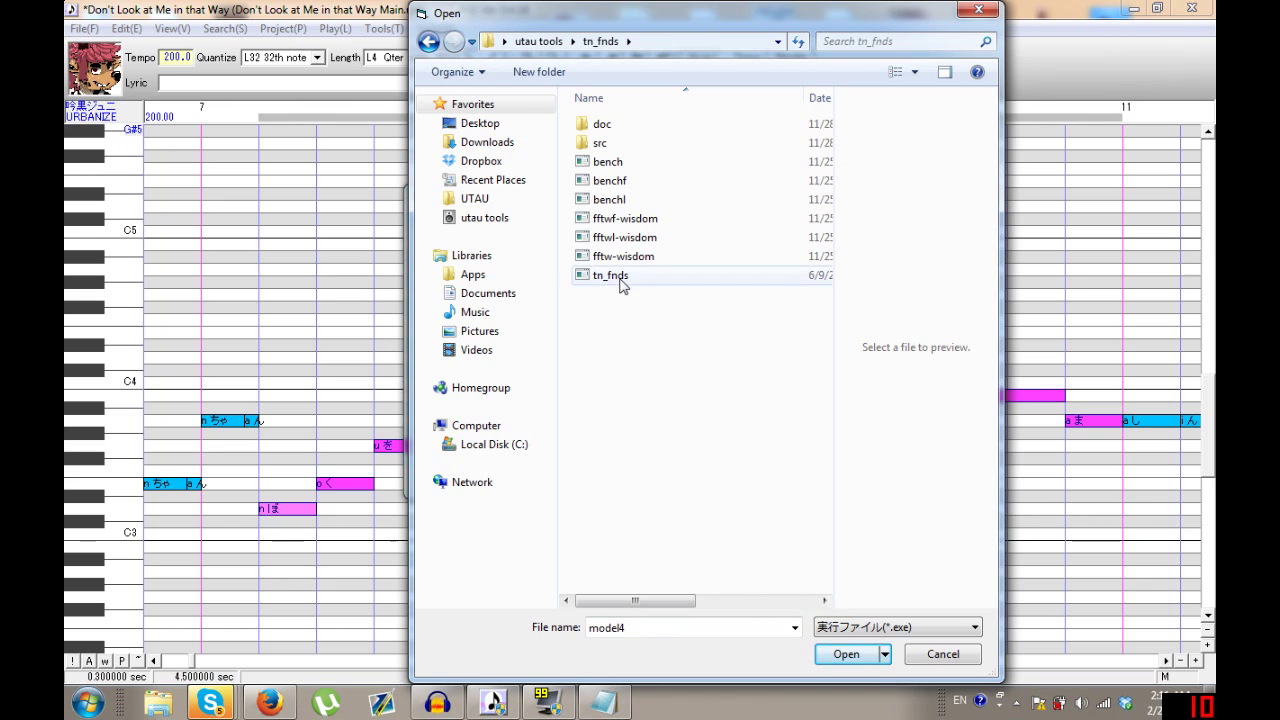
mouse_move(620, 285)
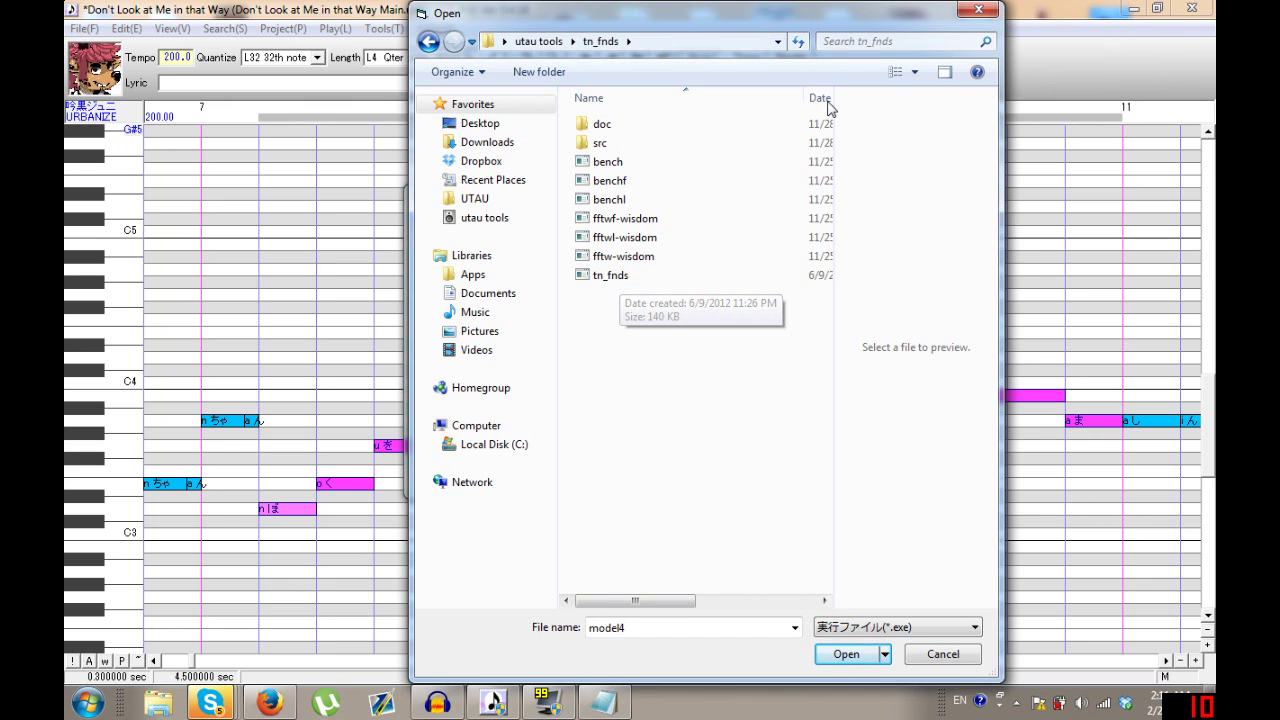
click(826, 275)
click(847, 660)
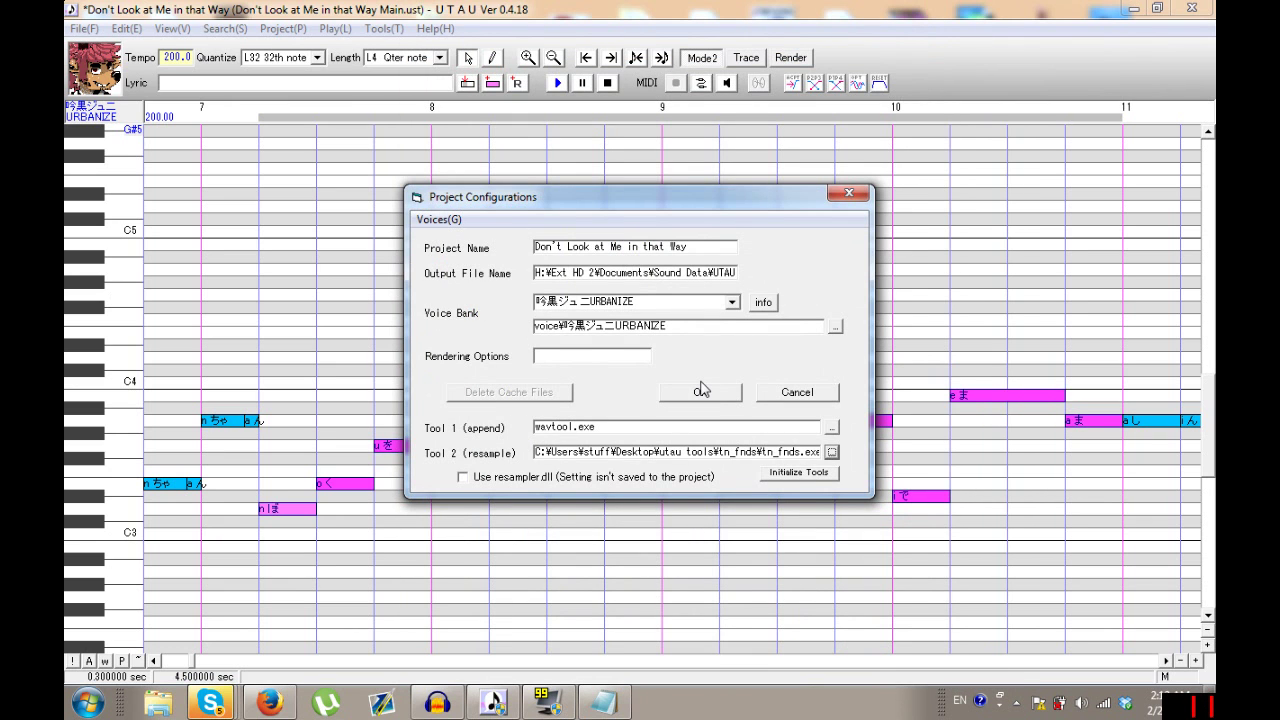
click(582, 355)
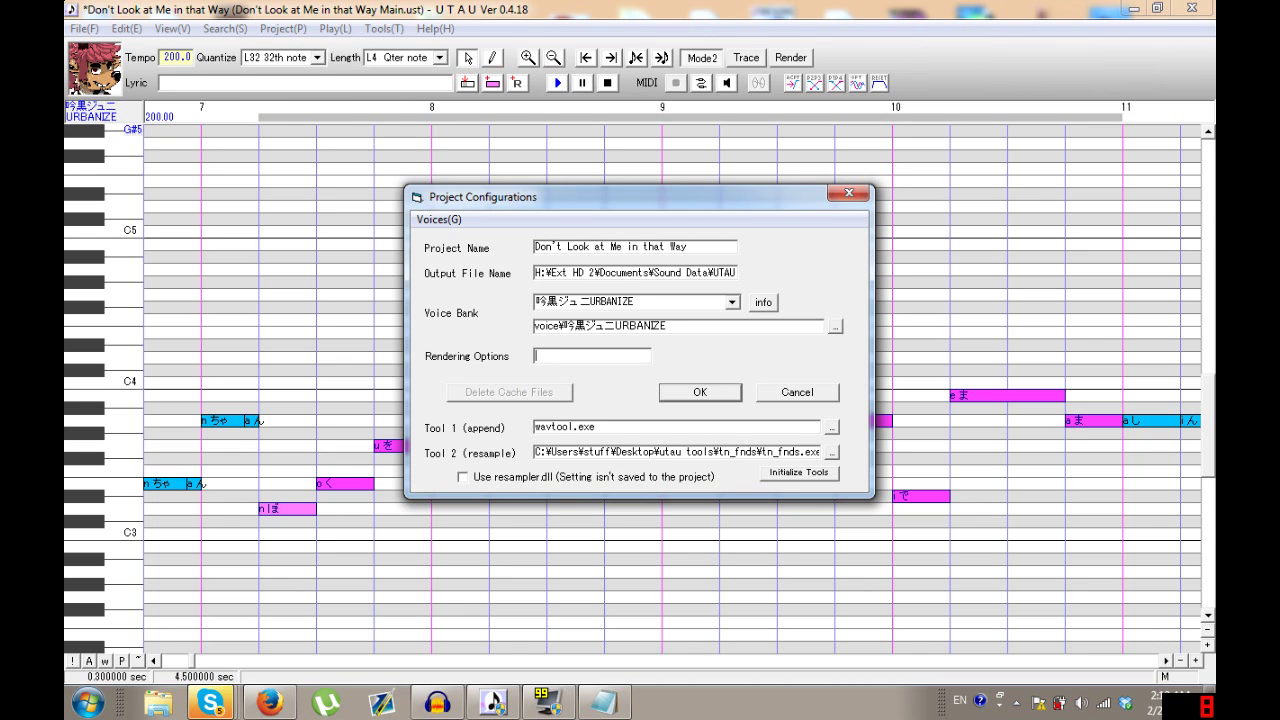
text(g+12 G)
key(BackSpace)
key(BackSpace)
key(BackSpace)
key(BackSpace)
key(BackSpace)
key(BackSpace)
key(BackSpace)
key(BackSpace)
text(e)
key(BackSpace)
Apply the project configuration and select the notes from measure 7 into measure 8
click(724, 393)
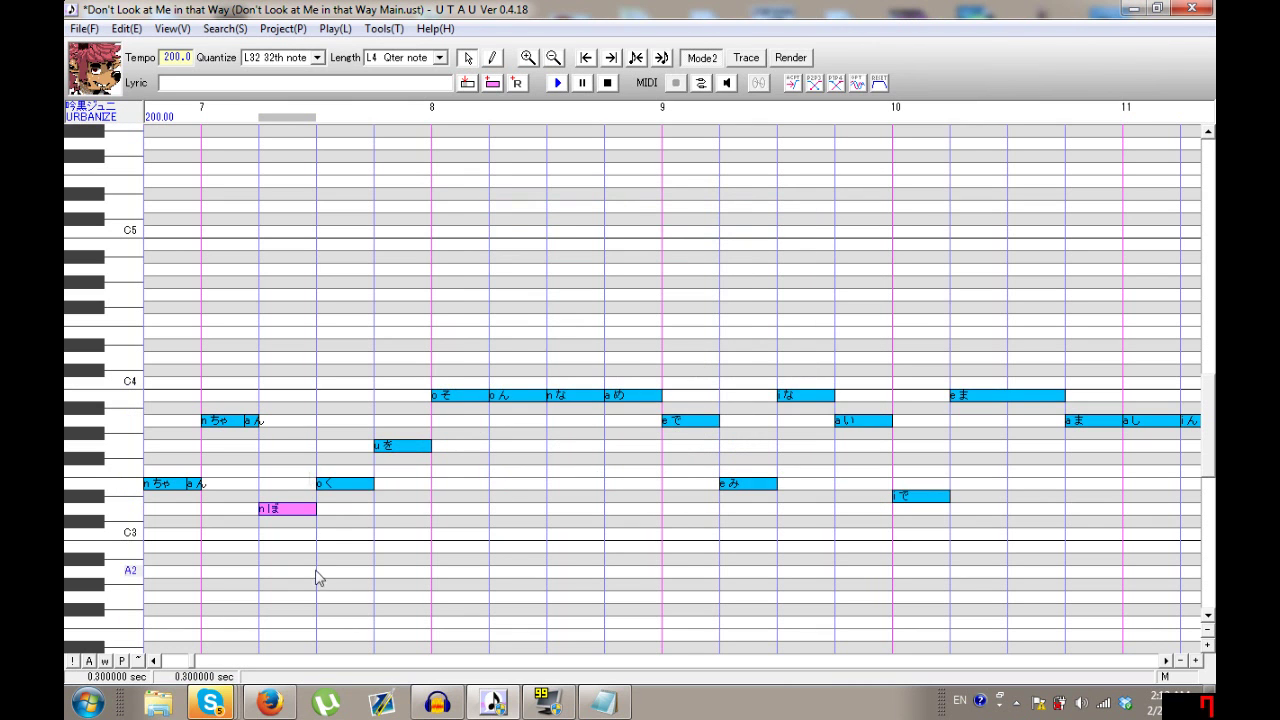
drag(291, 409, 494, 389)
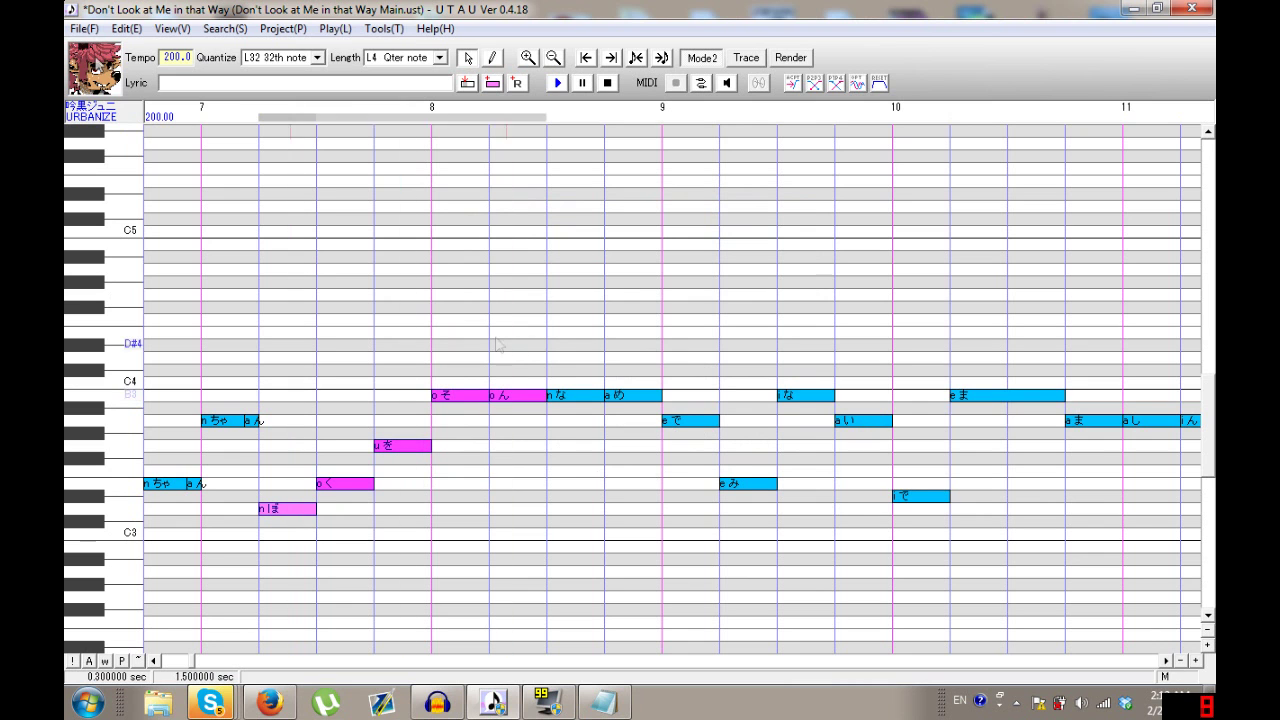
click(286, 351)
Set the project's Tool 2 (resample) to resampler.exe from the UTAU folder and play the notes of measures 7 to 10 for comparison
double_click(100, 115)
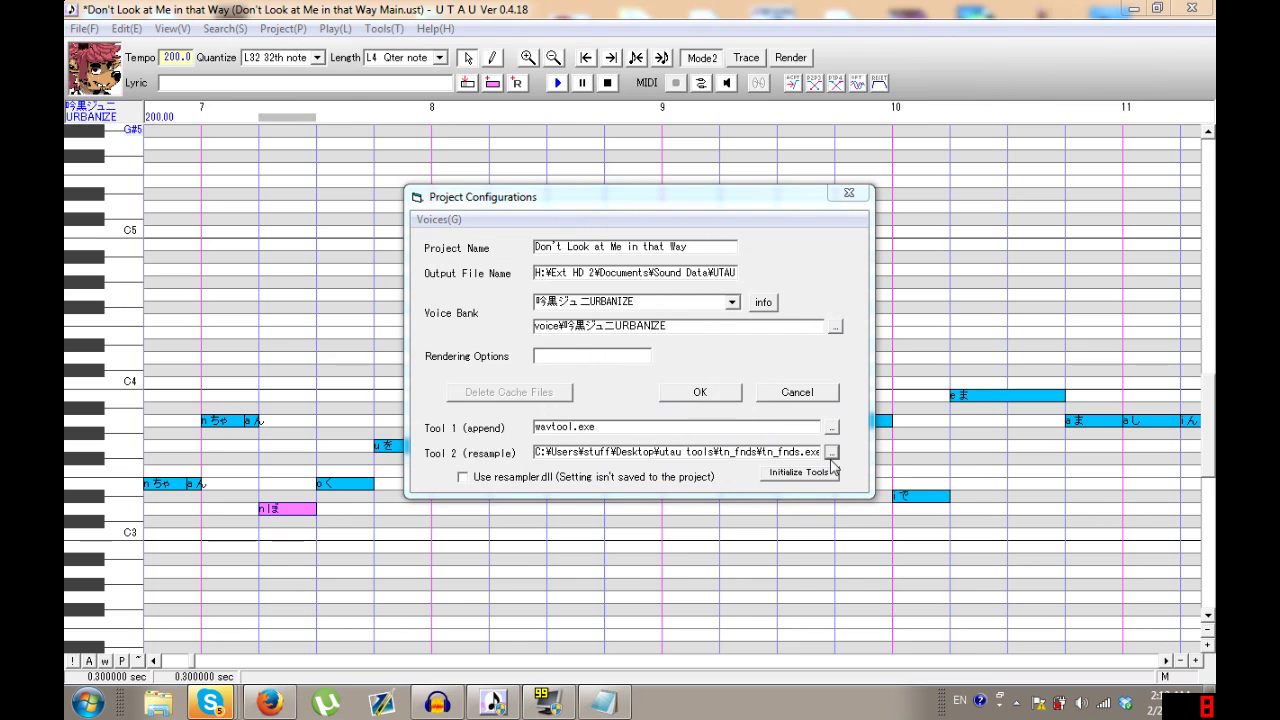
click(831, 454)
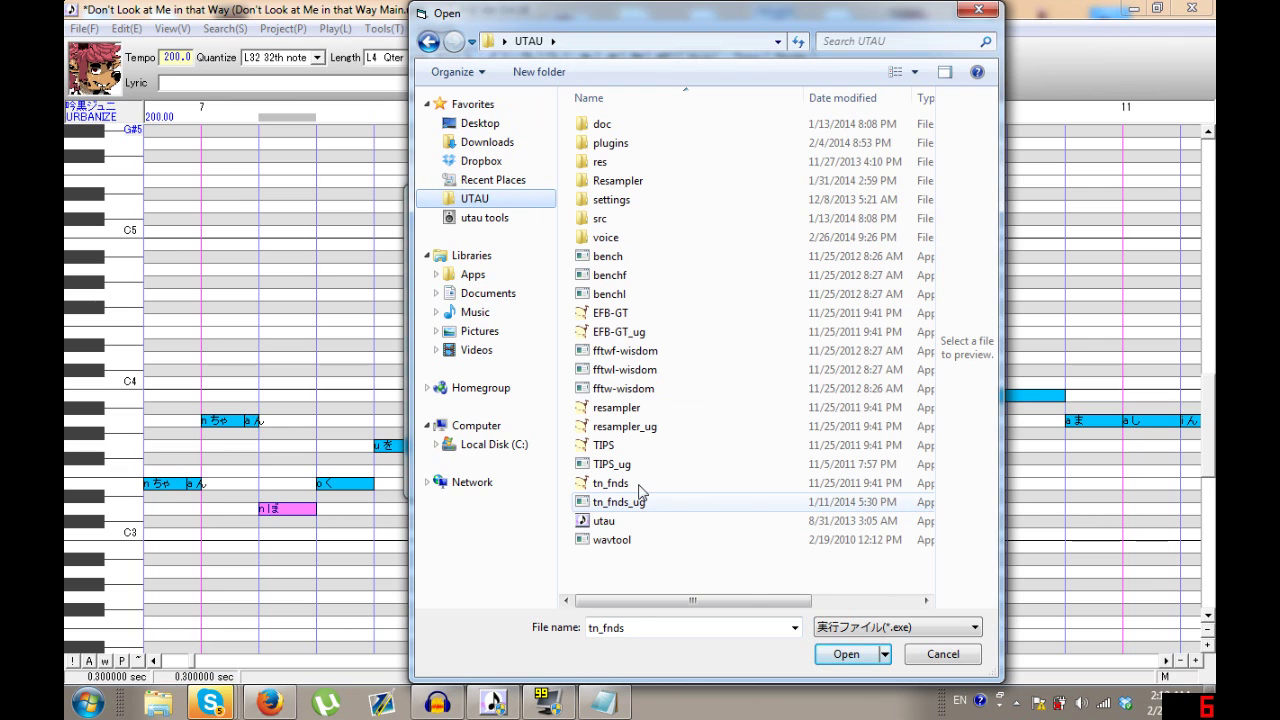
click(630, 408)
click(856, 656)
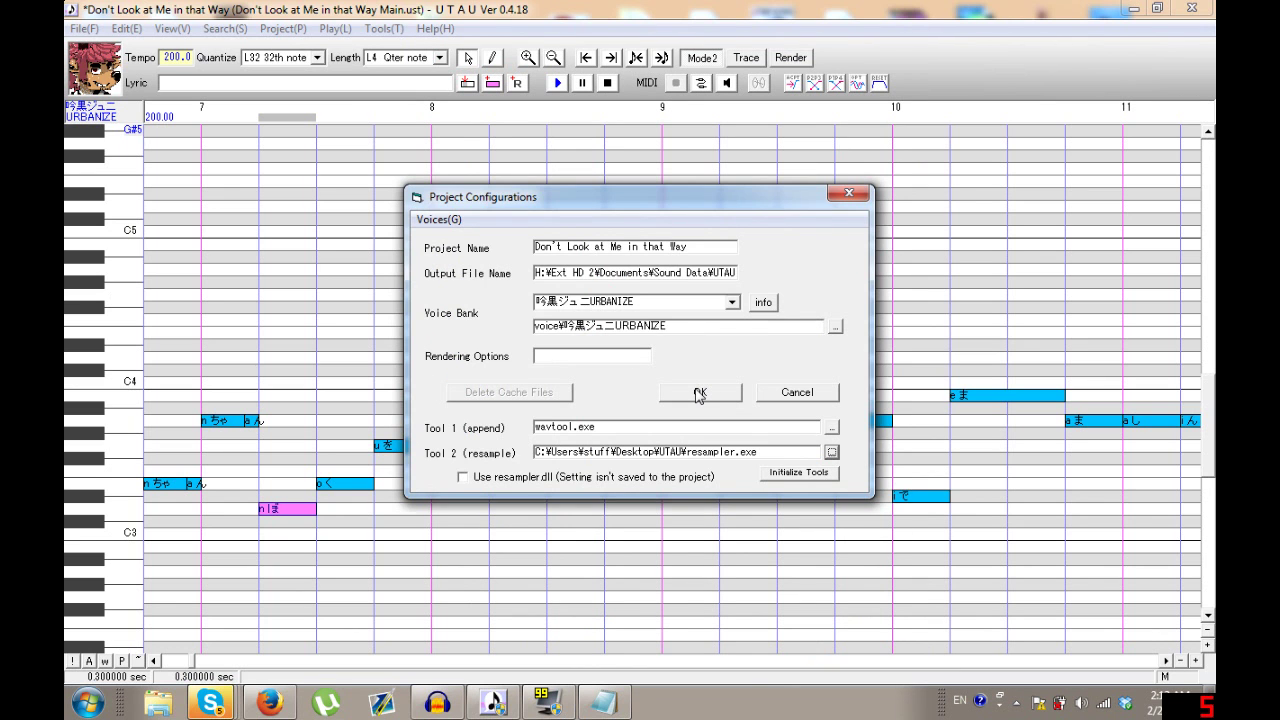
click(700, 391)
key(space)
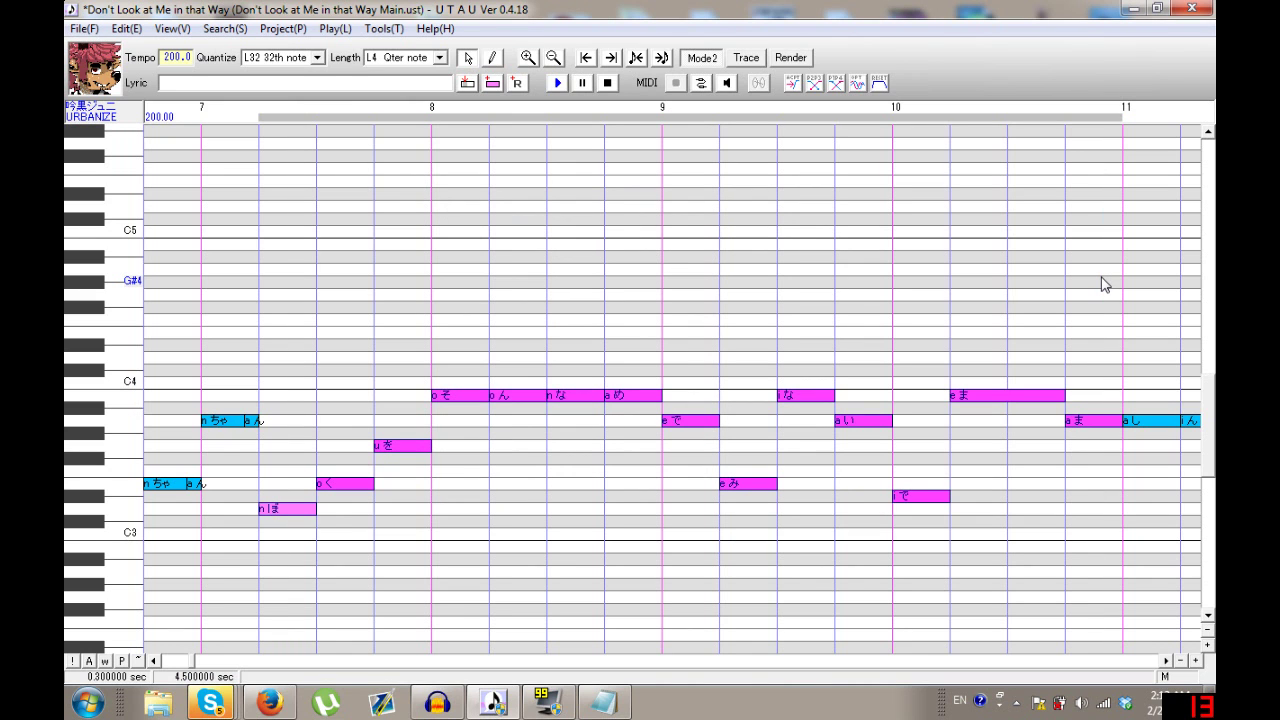
key(space)
Set the project's Tool 2 (resample) back to tn_fnds.exe from the utau tools\tn_fnds folder and apply the configuration
double_click(91, 116)
click(831, 454)
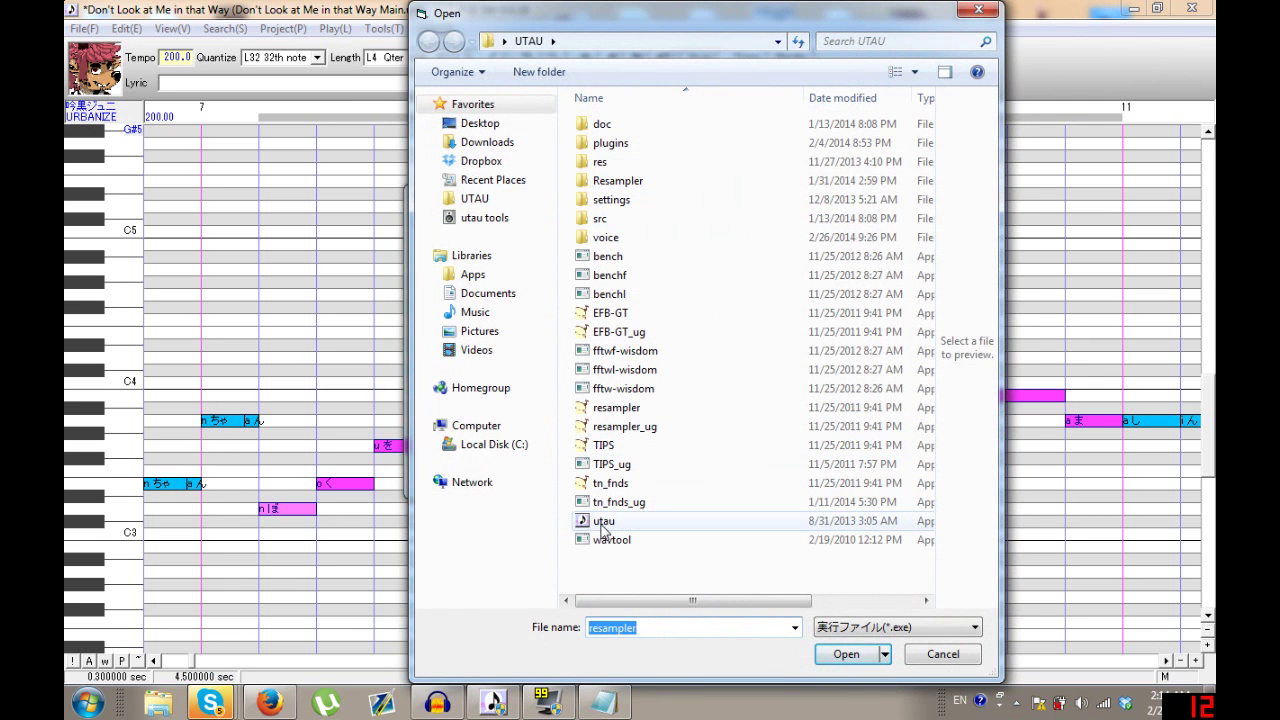
click(488, 218)
double_click(645, 184)
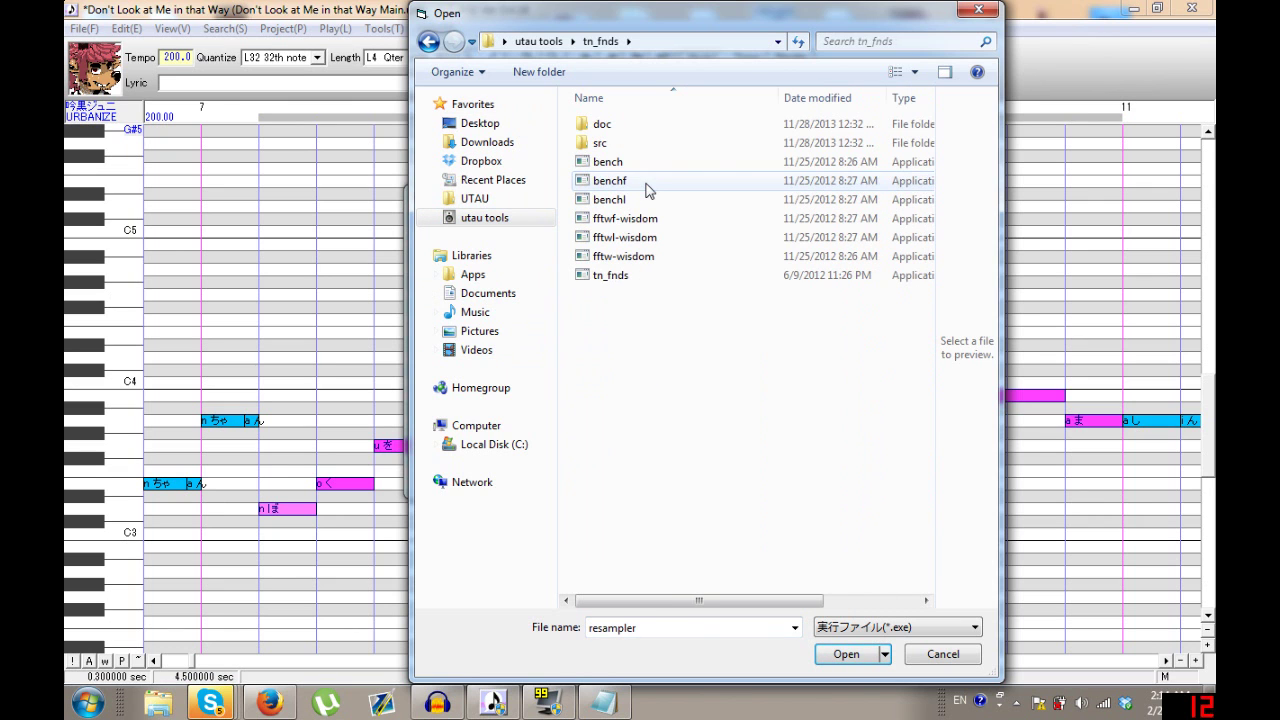
click(610, 276)
click(845, 654)
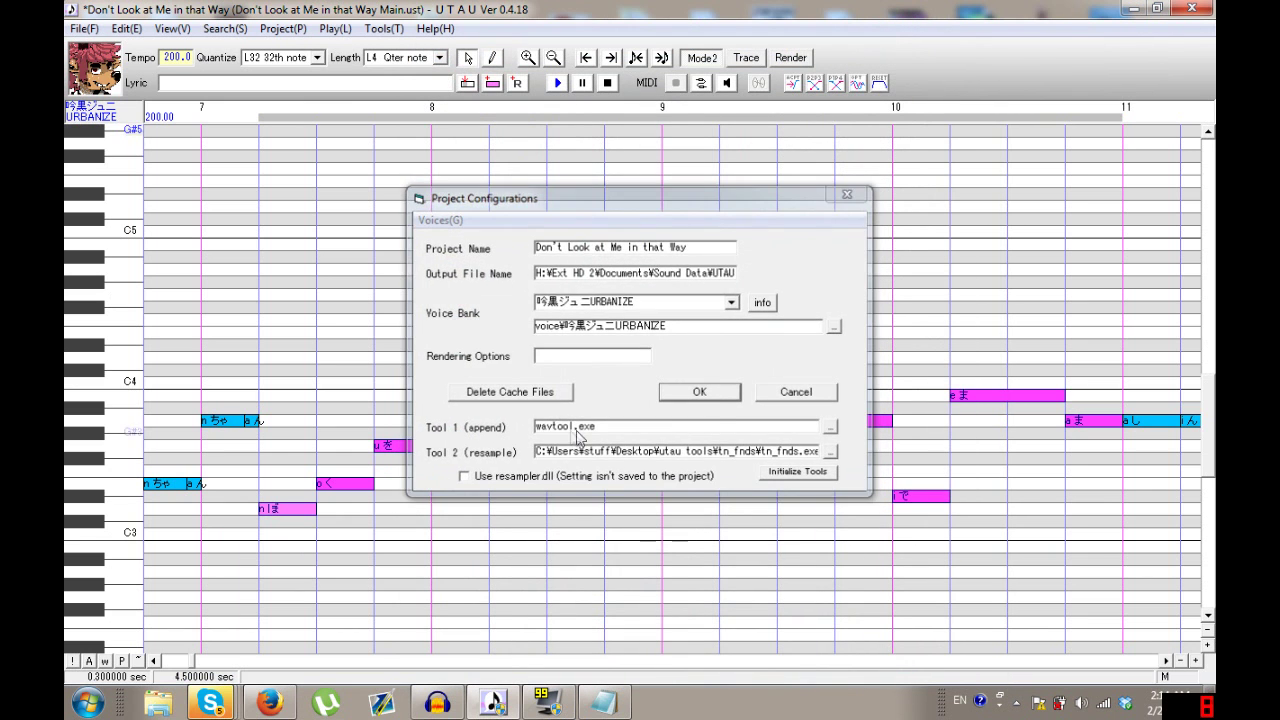
key(Return)
Play the selected notes of measures 7 to 10 to hear the tn_fnds rendering
key(space)
key(space)
key(space)
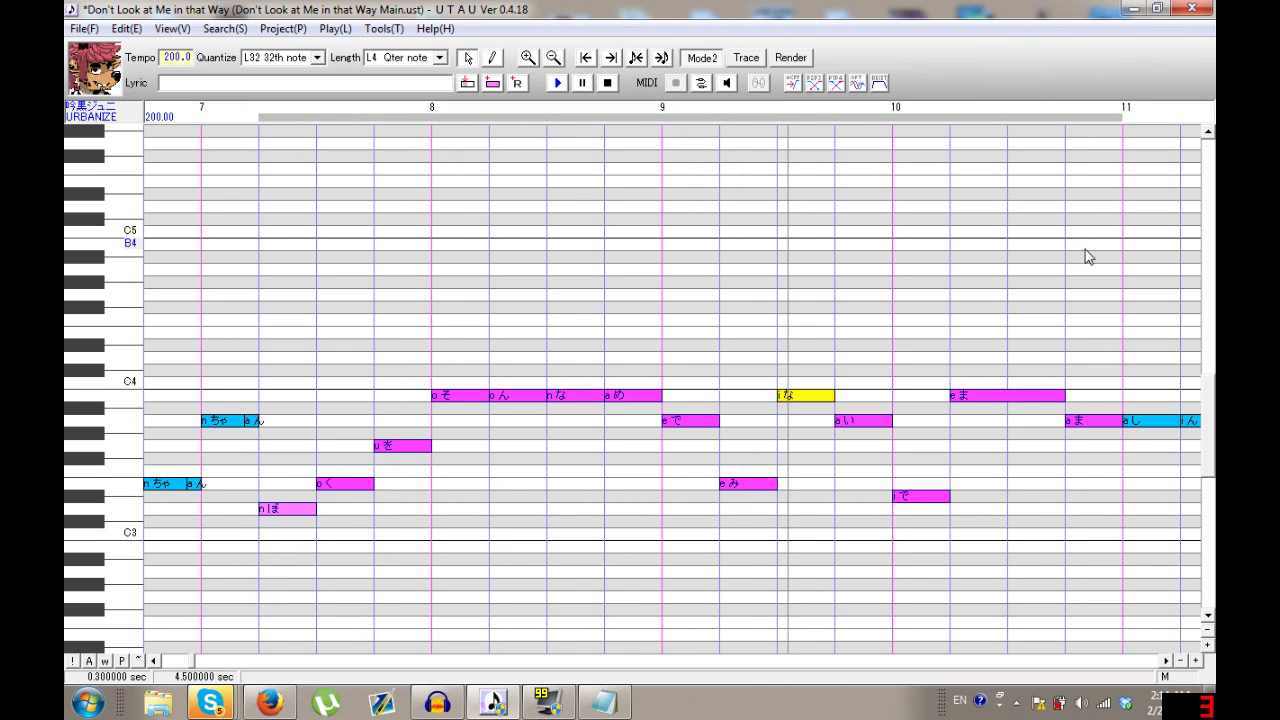
key(space)
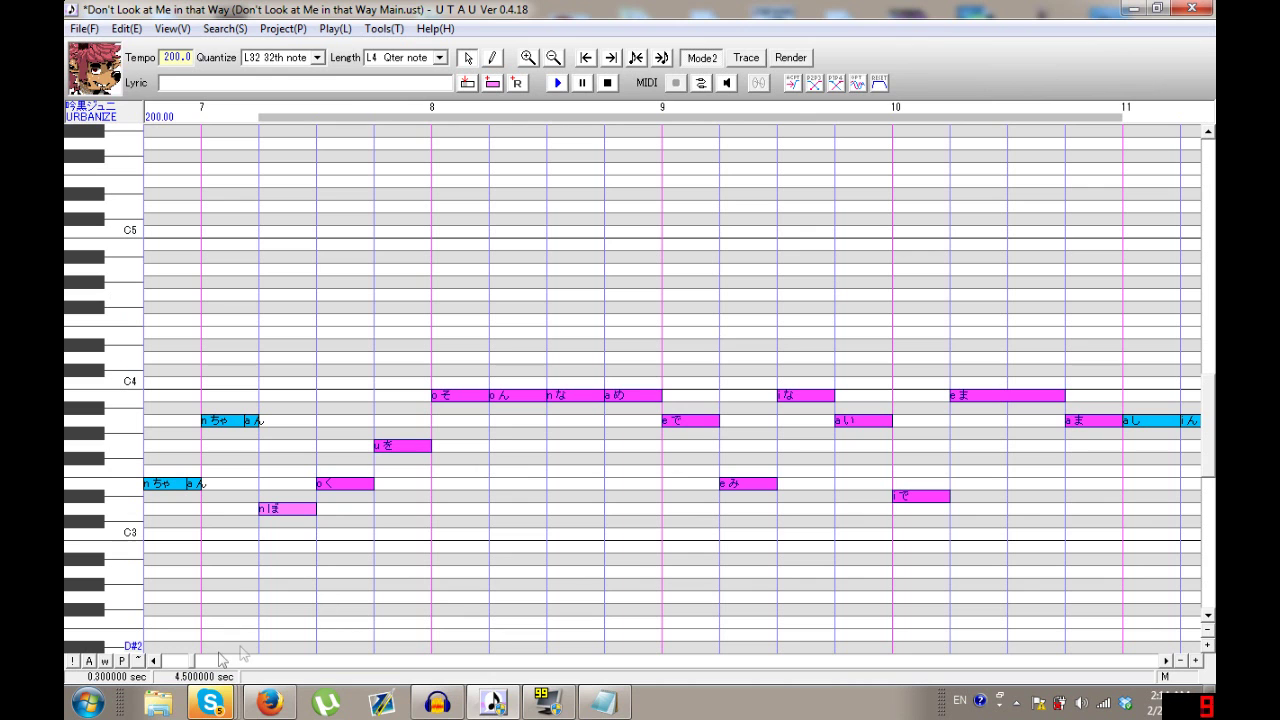
Find the long "a ろ" note starting in measure 43 and play it on its own
drag(224, 668, 294, 671)
click(324, 664)
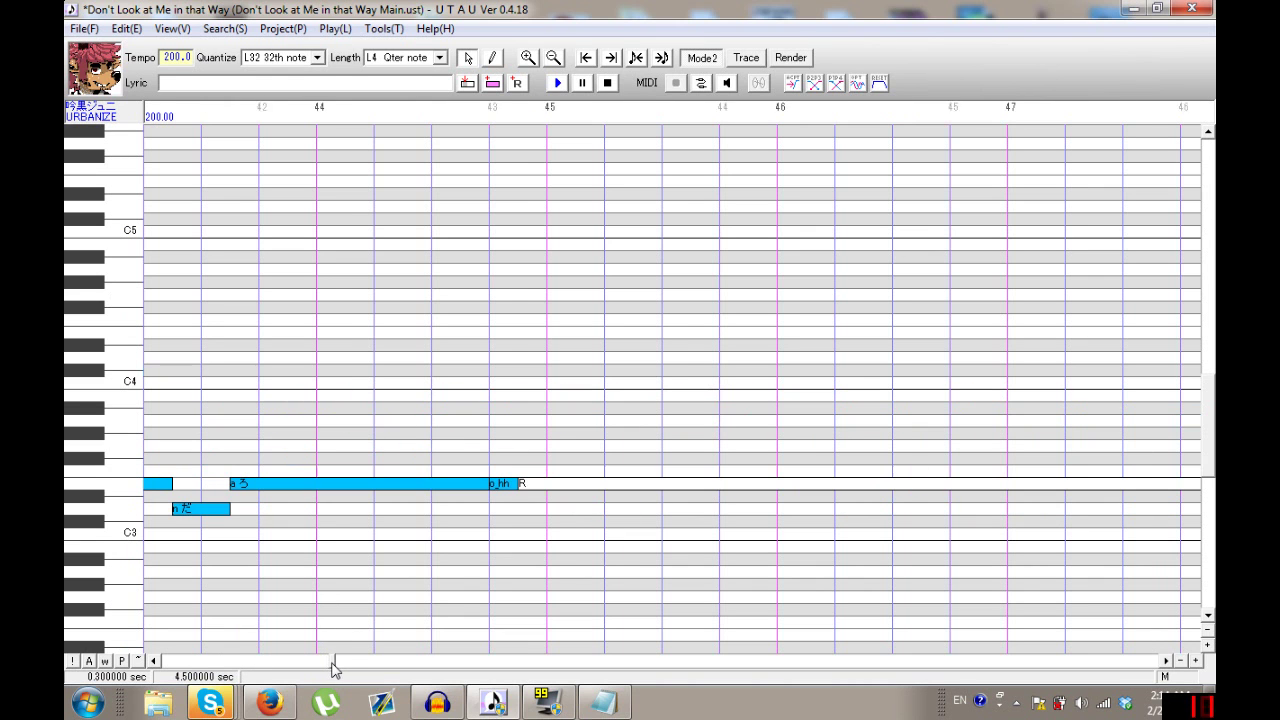
scroll(328, 668, up, 3)
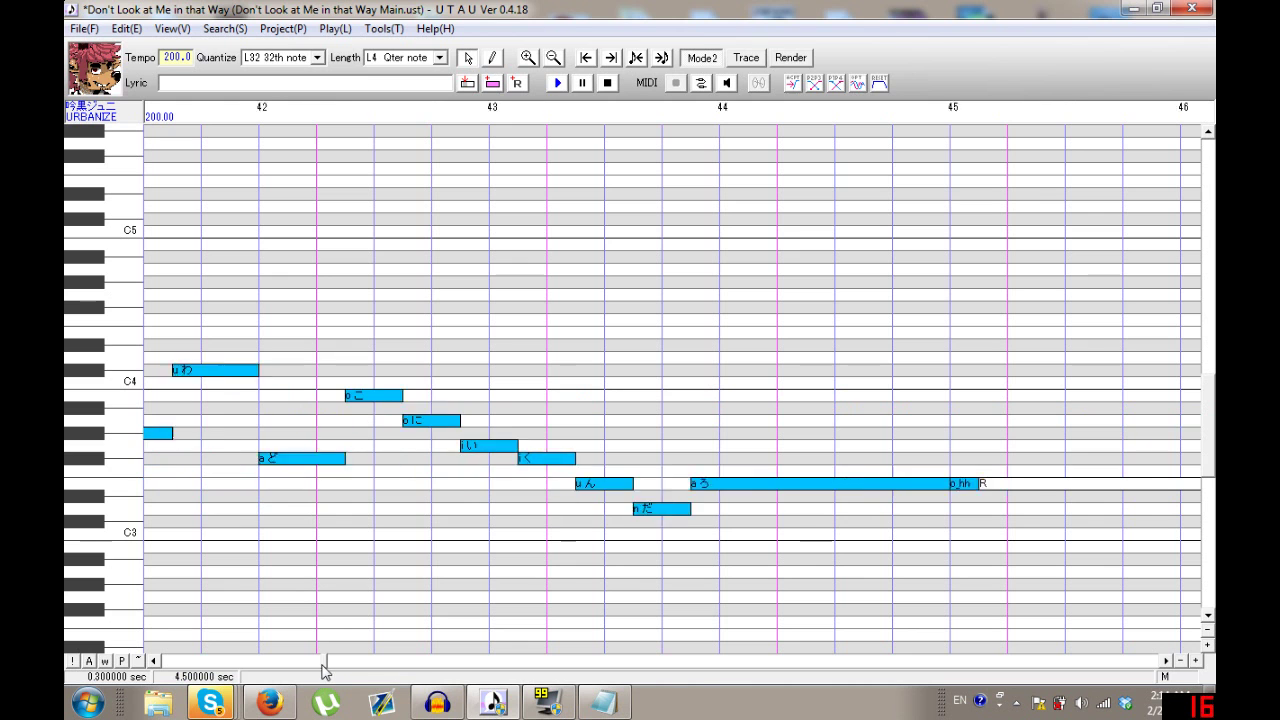
scroll(331, 668, down, 2)
key(space)
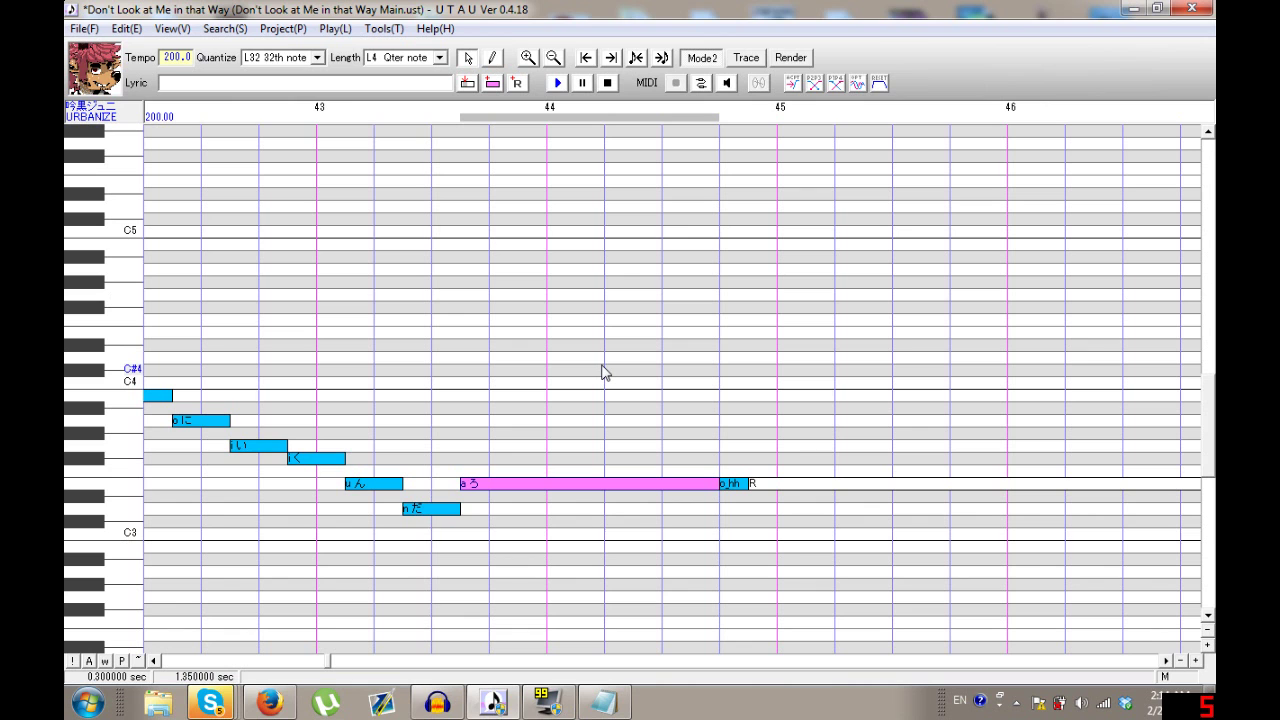
Move the "a ろ" sample's red preutterance line to about 3.66 s, set its End of Data to 650 ms, and play the note
key(ctrl+e)
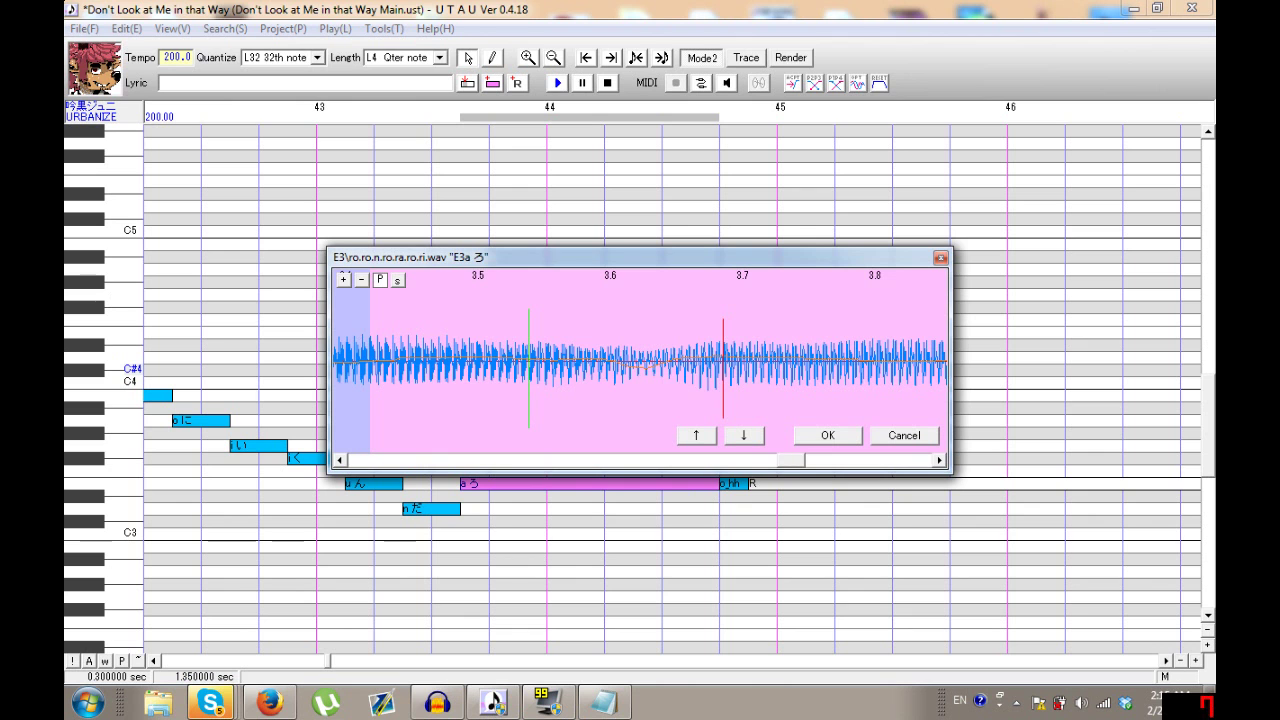
drag(723, 370, 690, 375)
drag(789, 463, 862, 464)
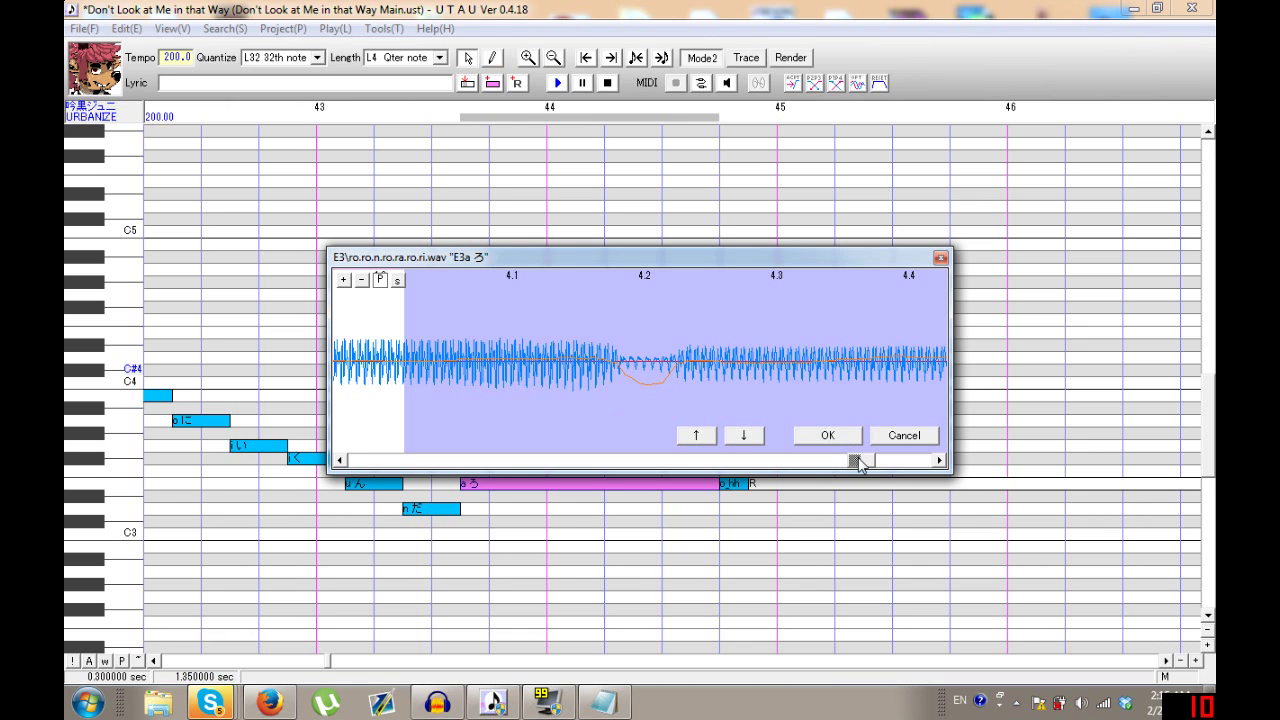
drag(861, 466, 826, 462)
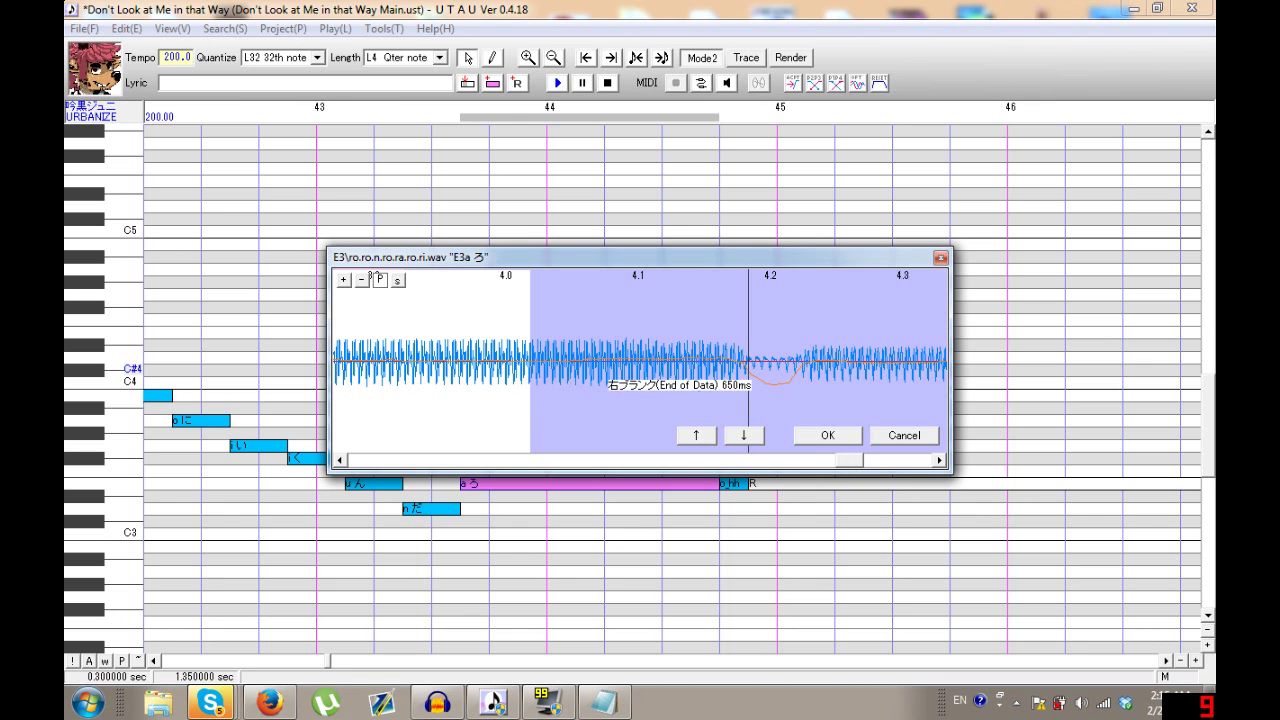
click(746, 360)
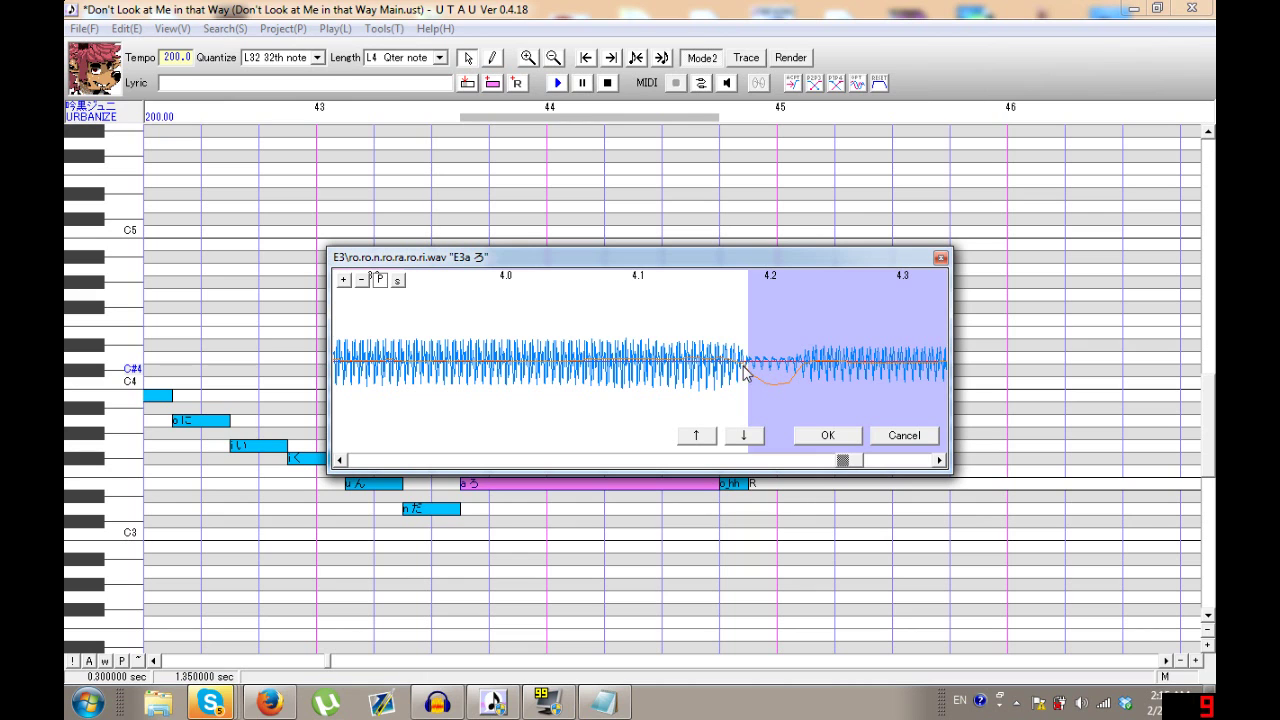
click(829, 437)
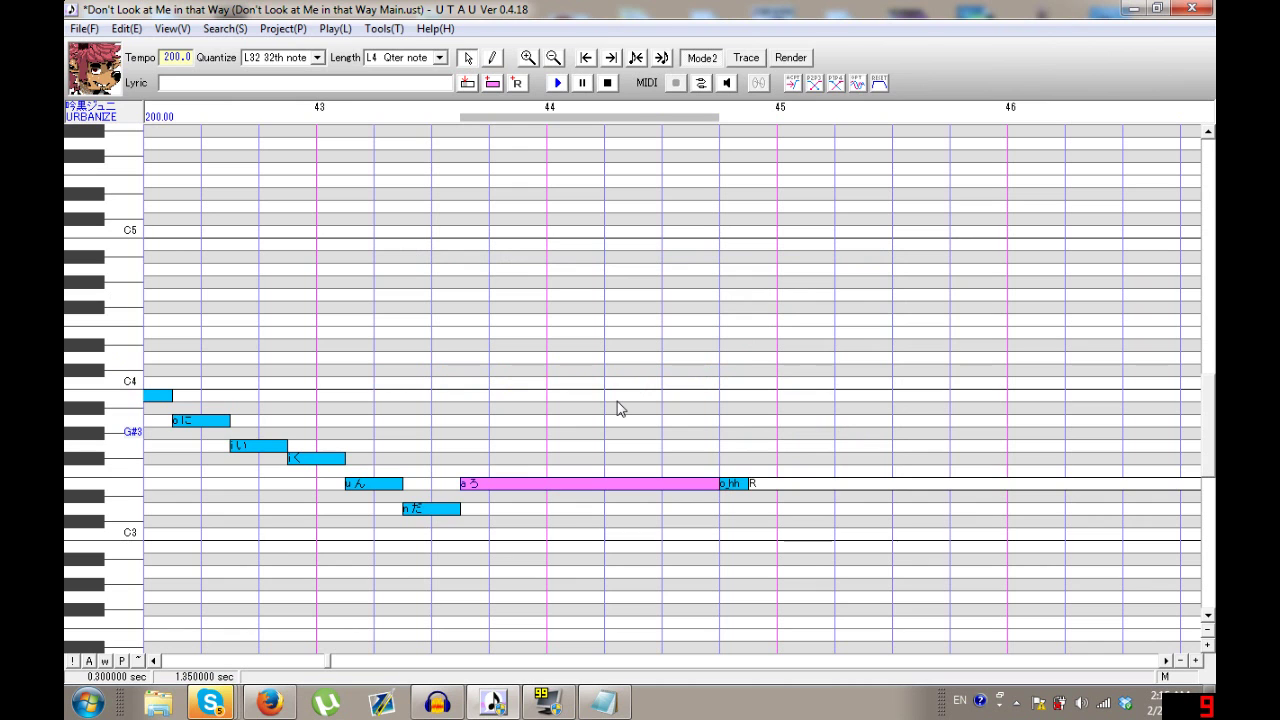
key(space)
Set the End of Data of the "a ろ" sample to 751 ms and play the note again
key(ctrl+e)
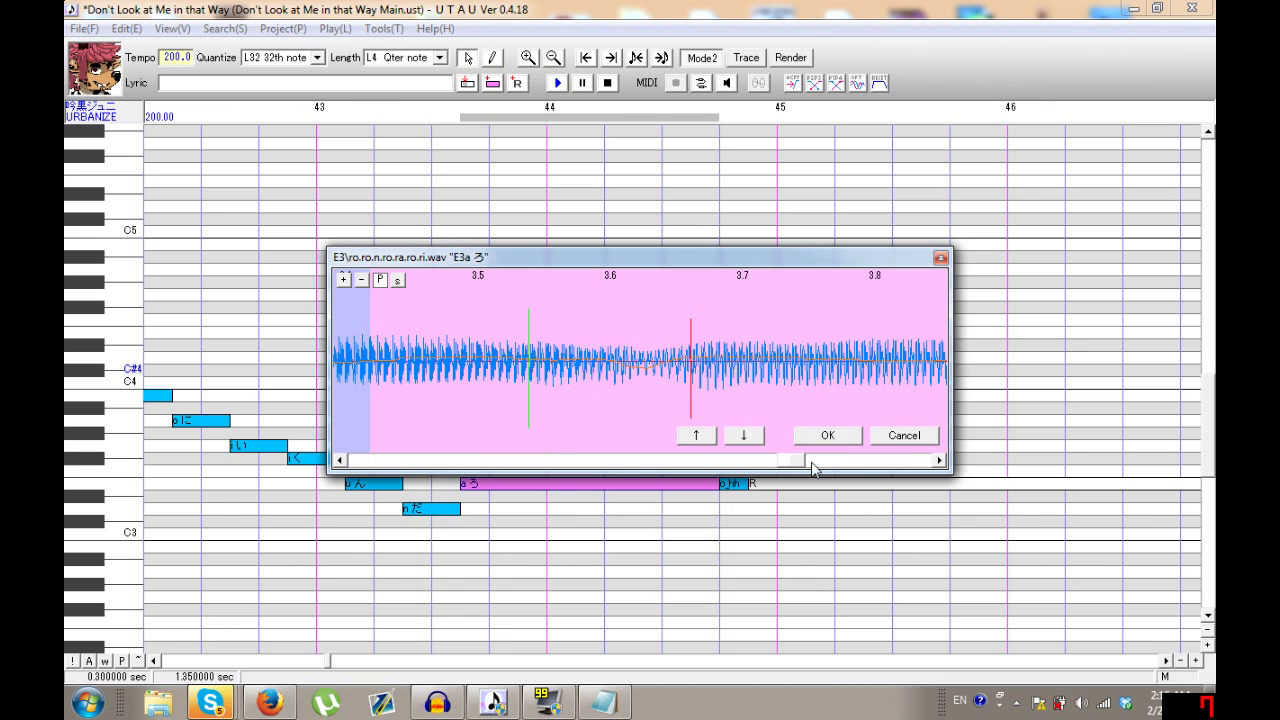
drag(812, 468, 828, 470)
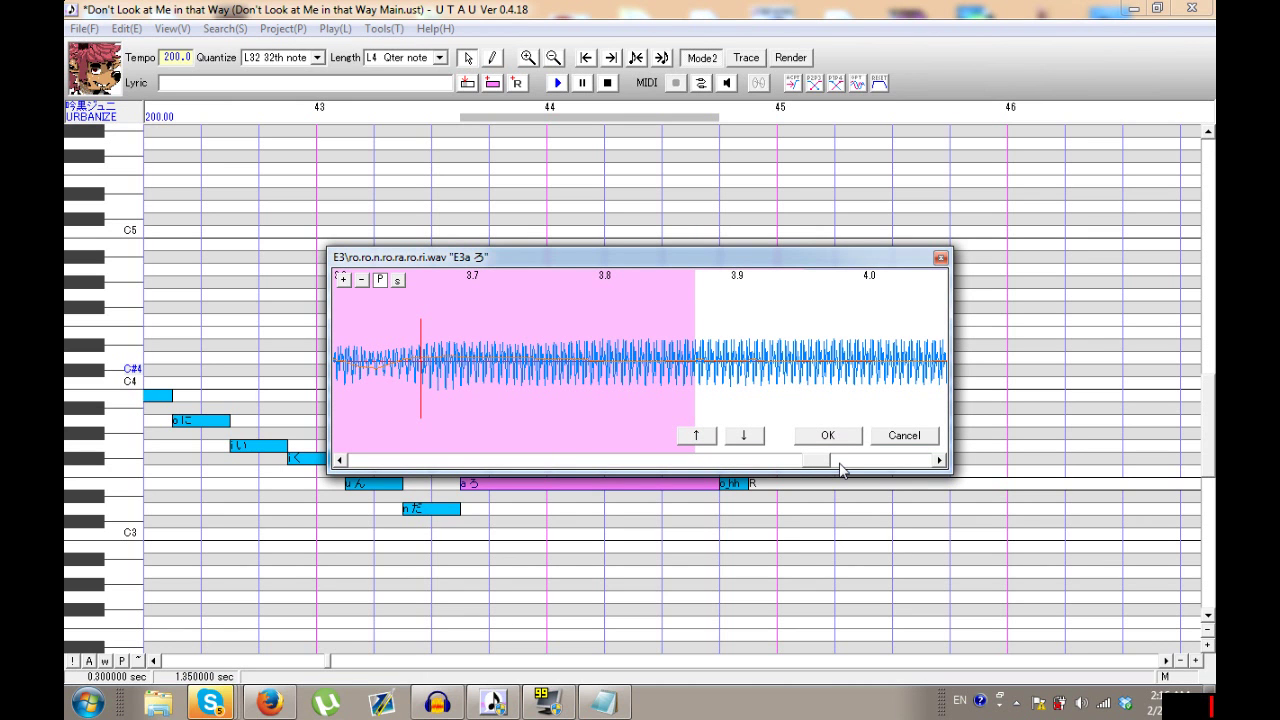
click(816, 460)
drag(818, 460, 848, 466)
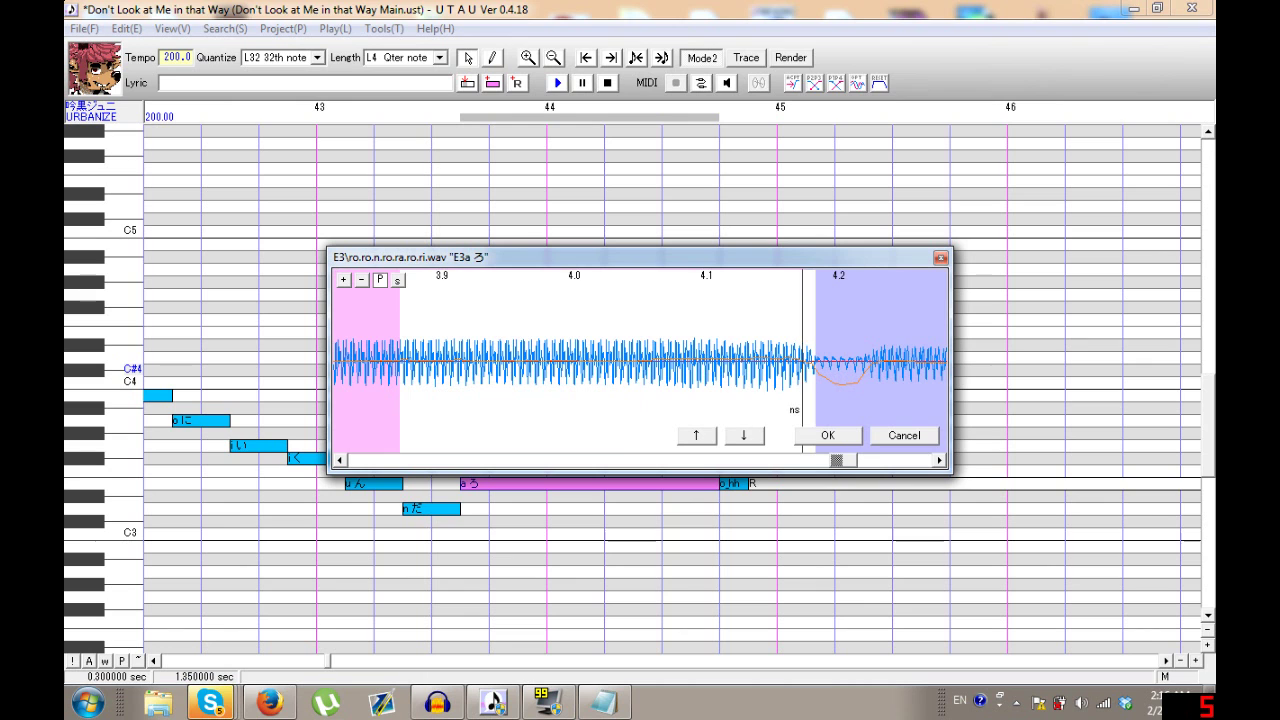
click(691, 390)
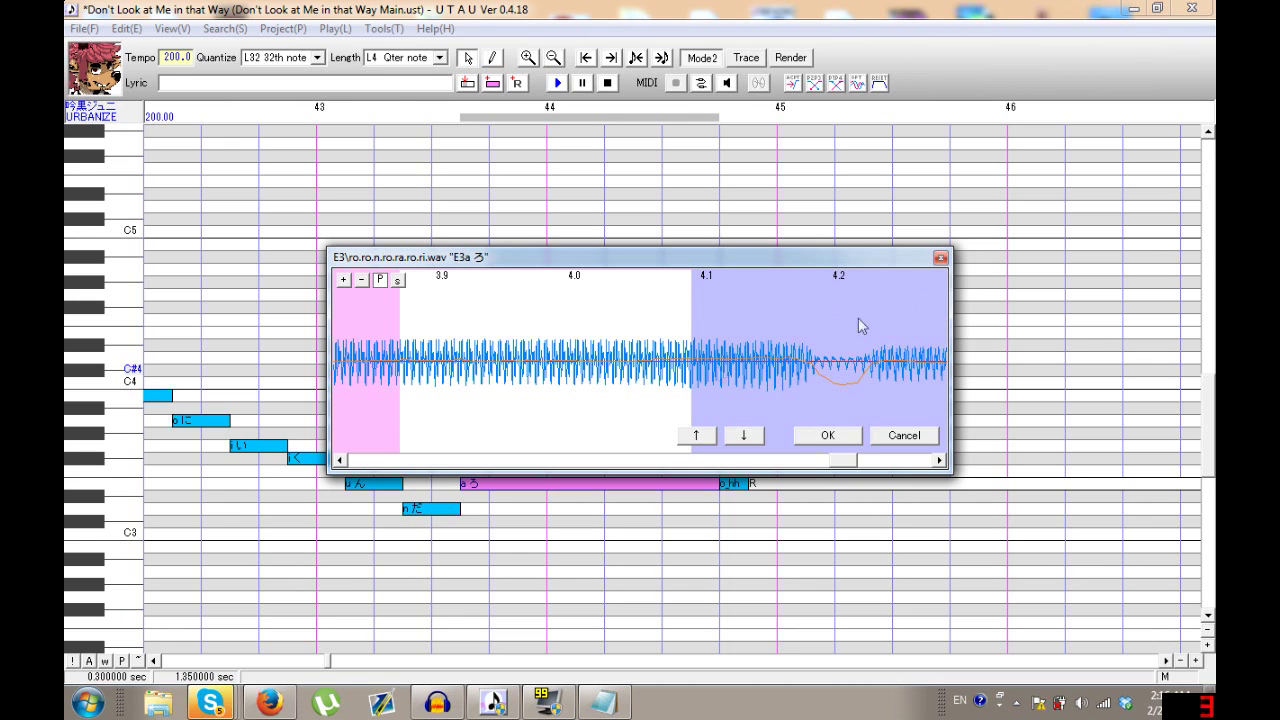
drag(691, 370, 680, 370)
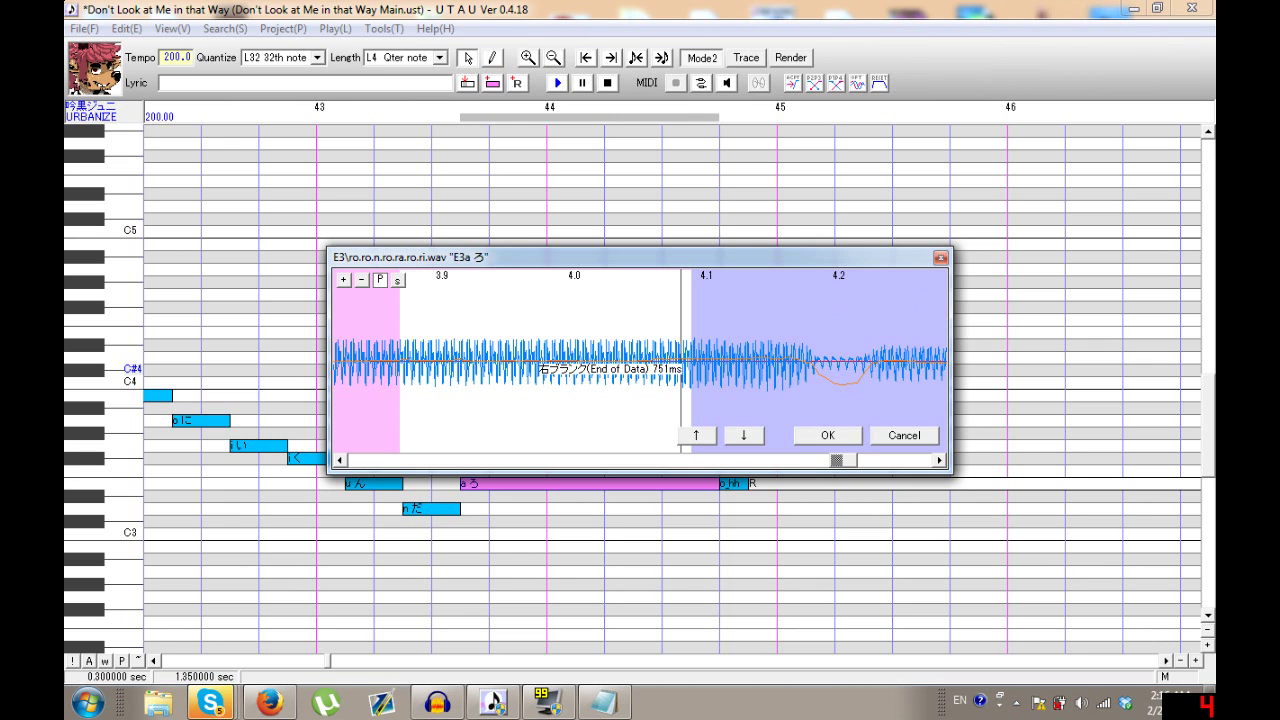
click(824, 436)
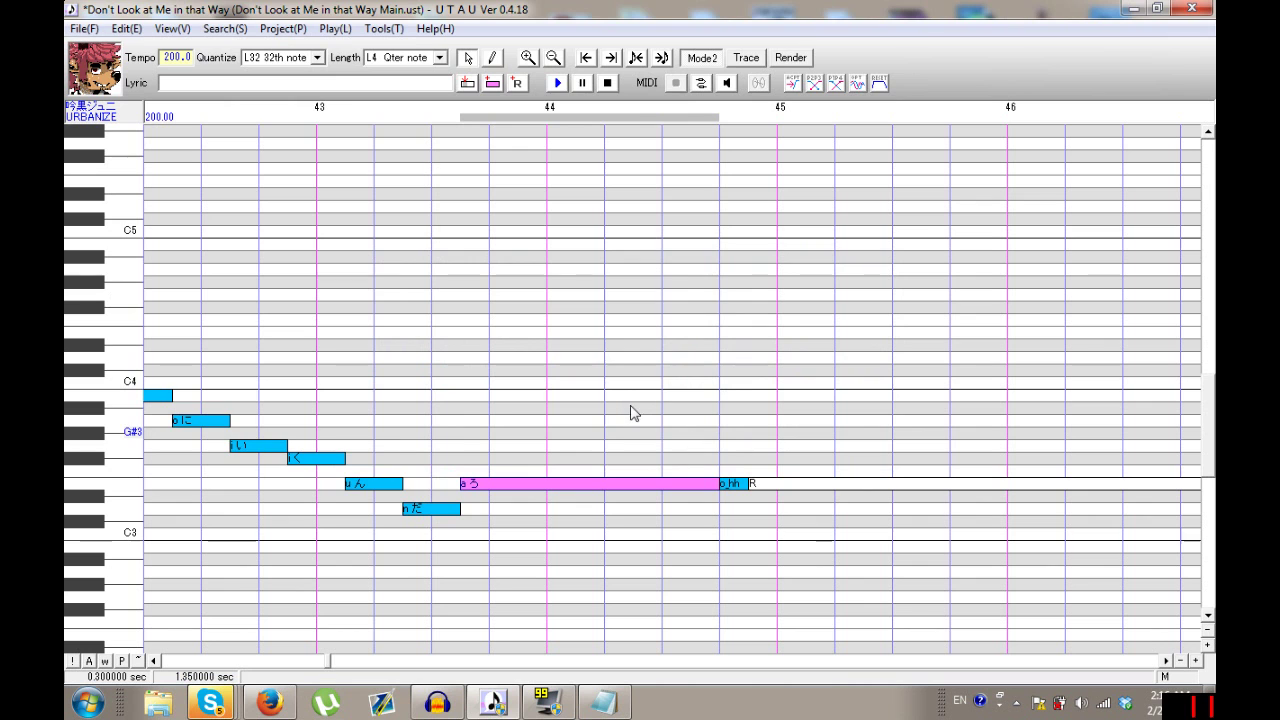
key(space)
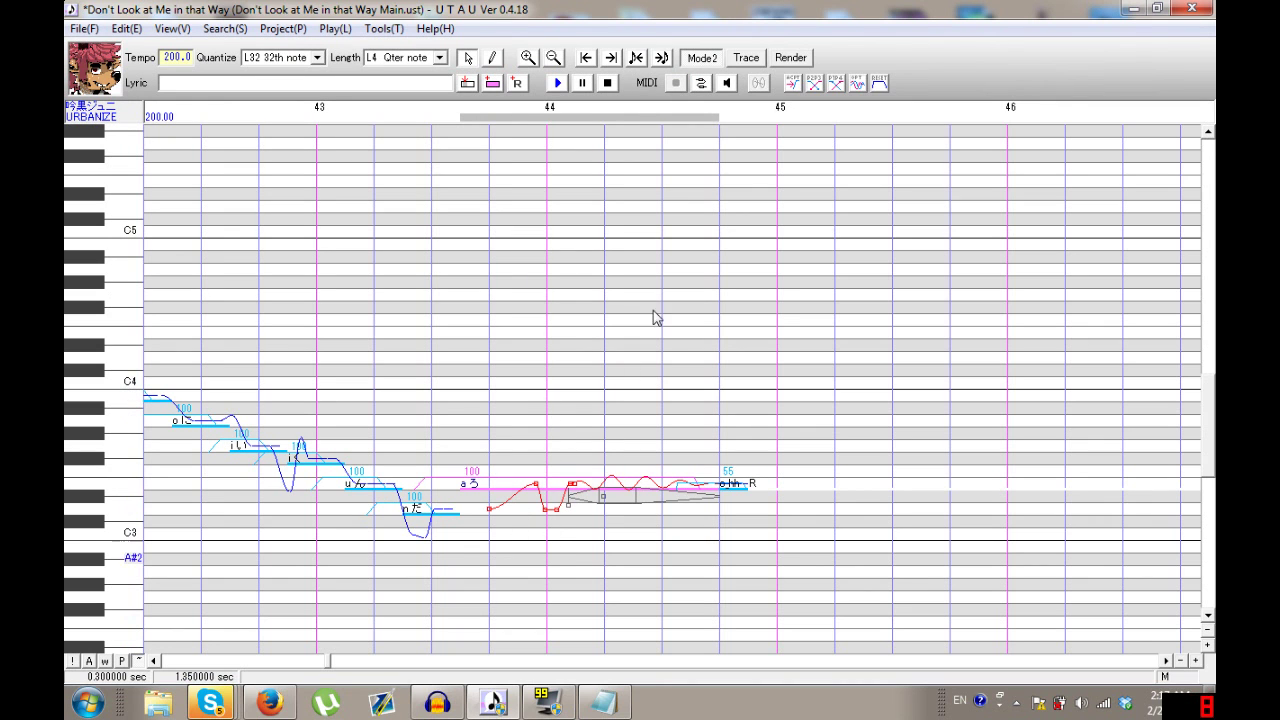
Change the project's voice bank to 蒼音リョウBrave and play the notes of measures 75 to 78
click(121, 661)
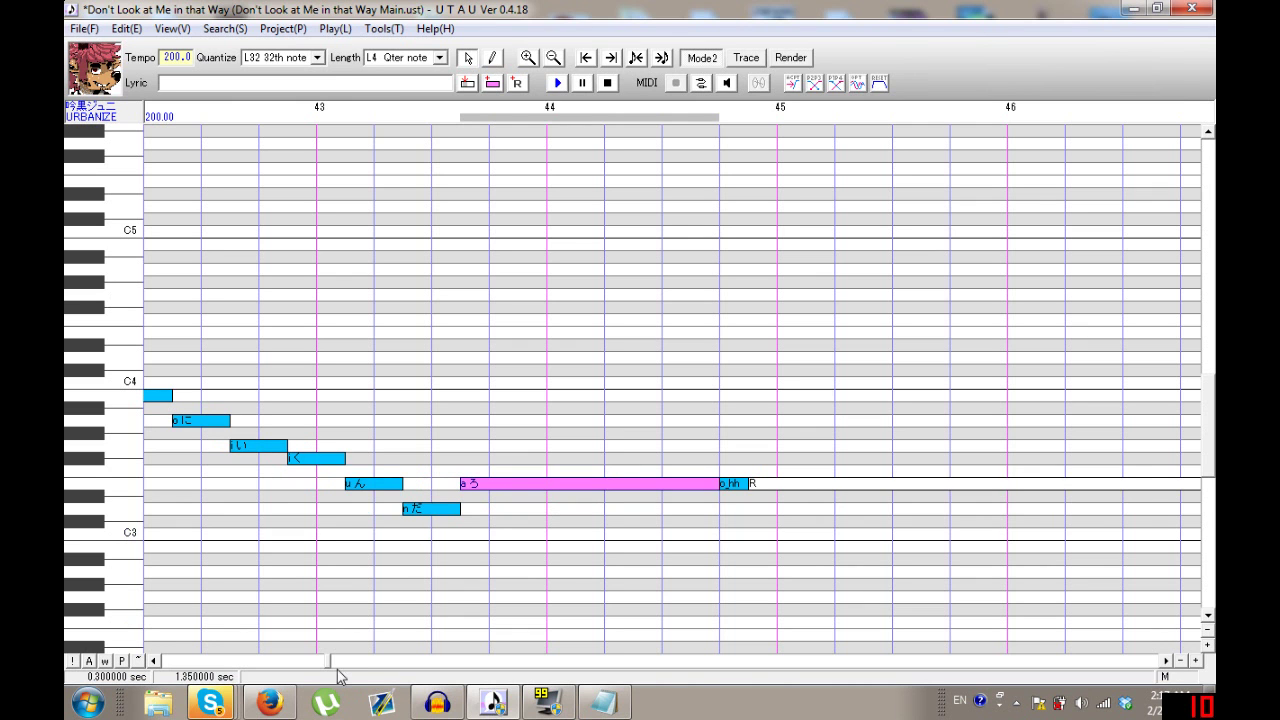
click(402, 660)
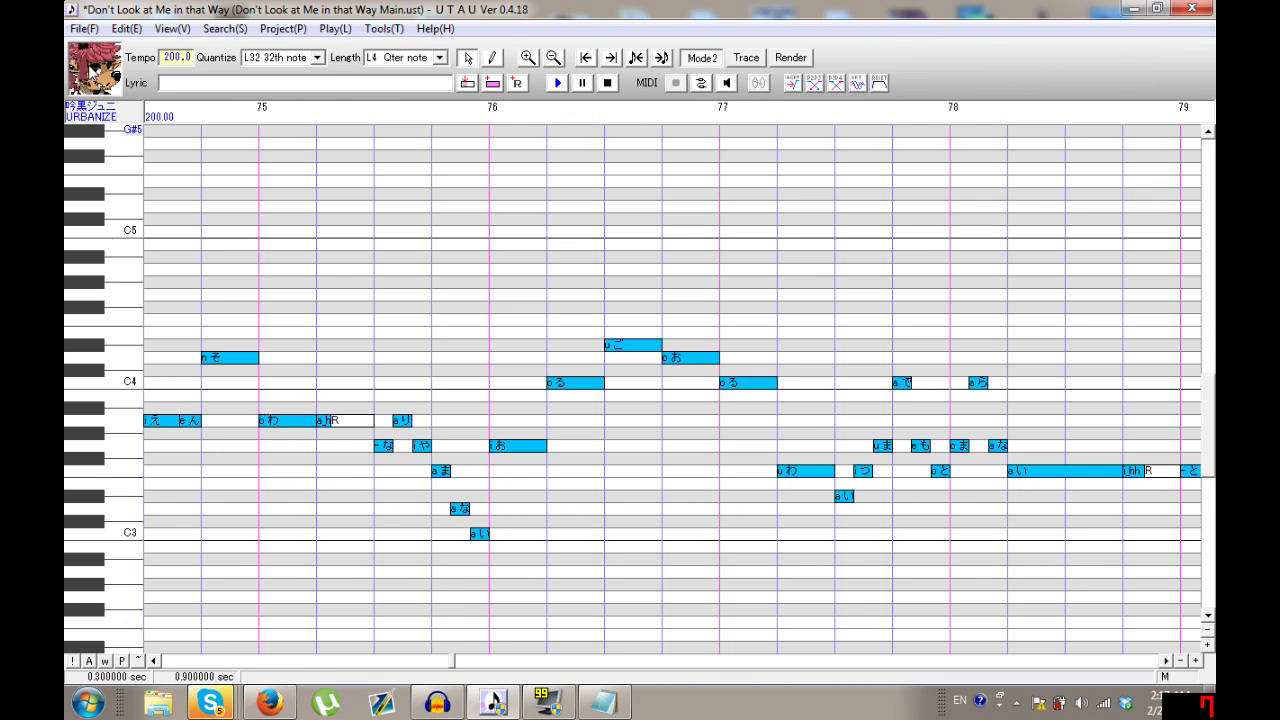
click(97, 123)
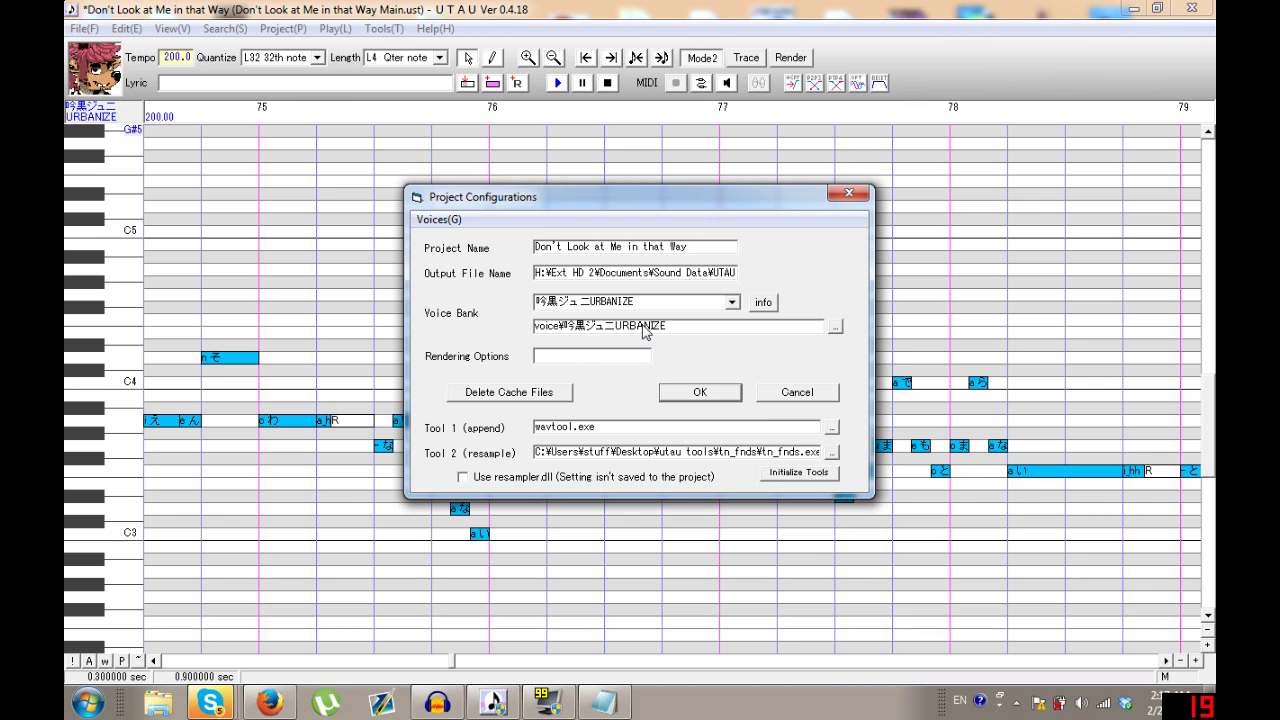
click(645, 332)
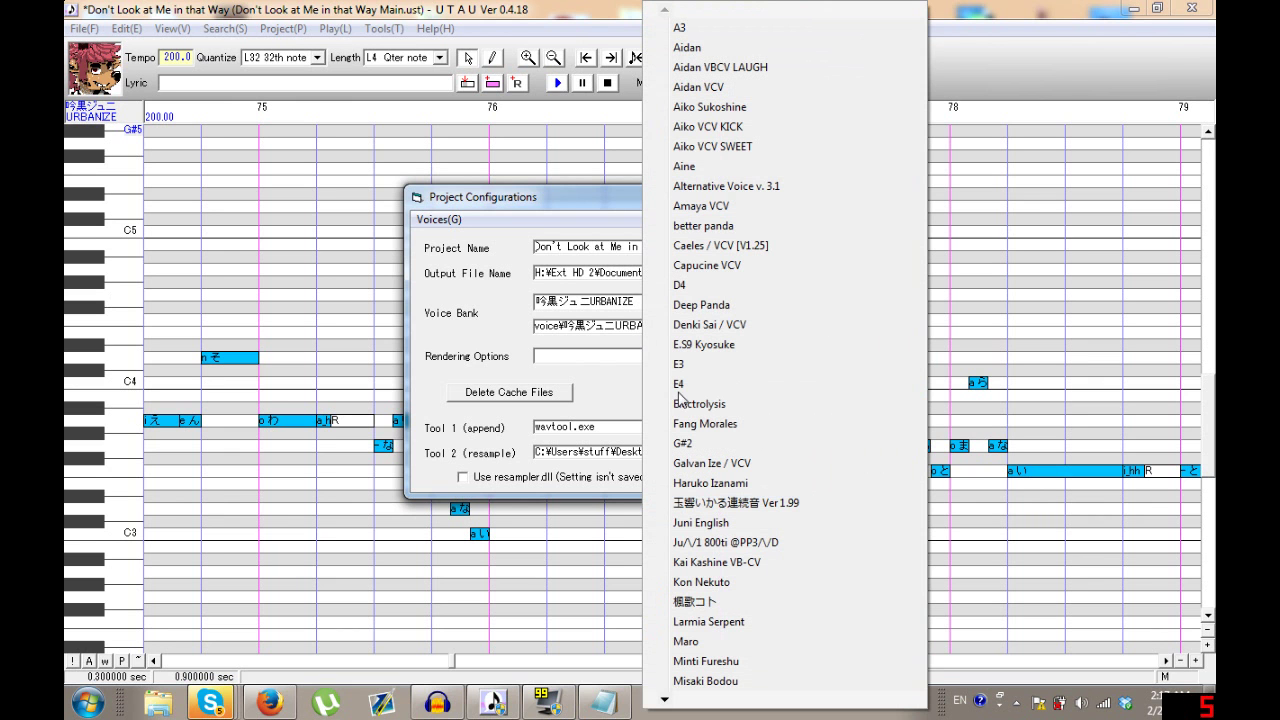
click(705, 680)
key(Return)
key(space)
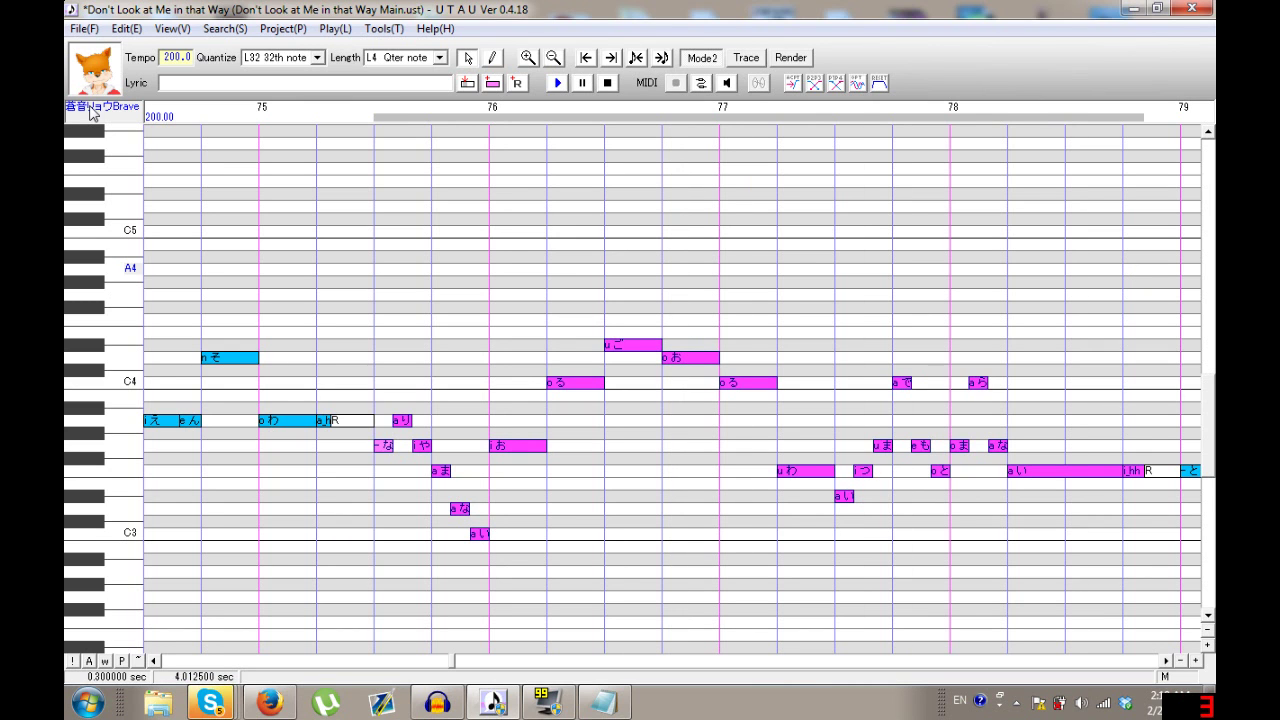
Change the voice bank to Haruko Izanami and raise the selected notes of measures 75 to 78 by one octave
key(alt+p)
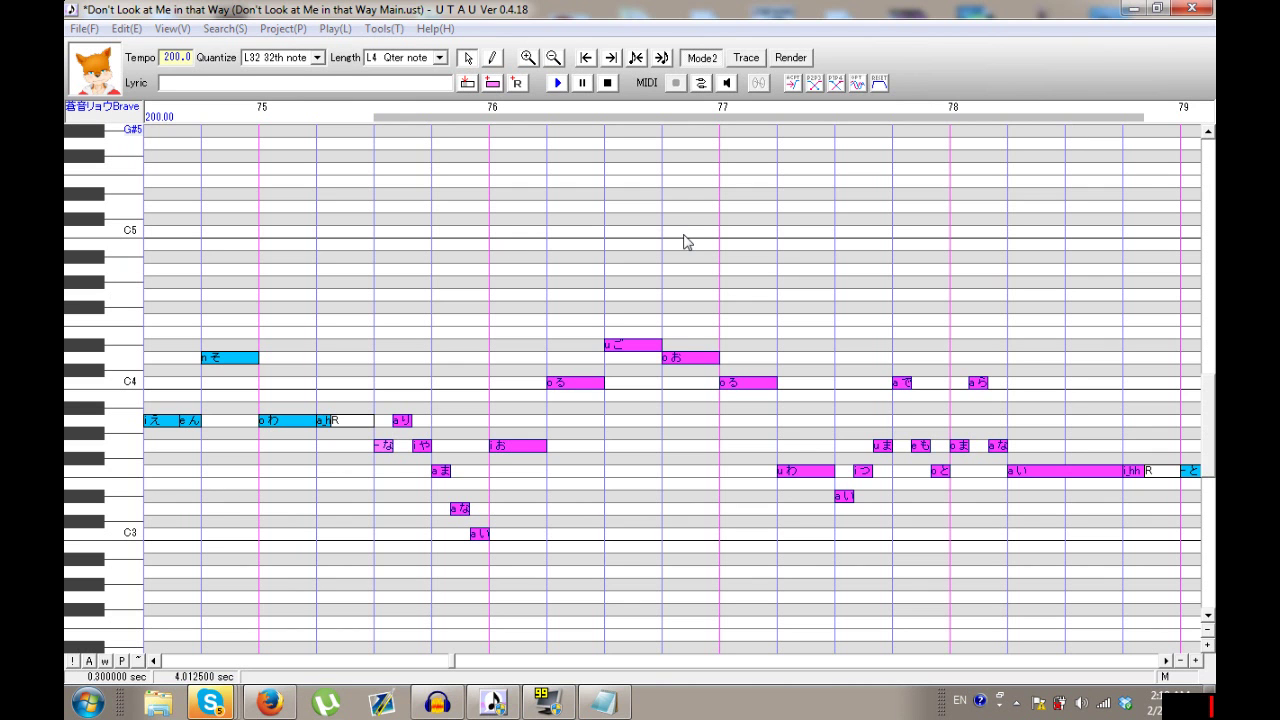
key(Return)
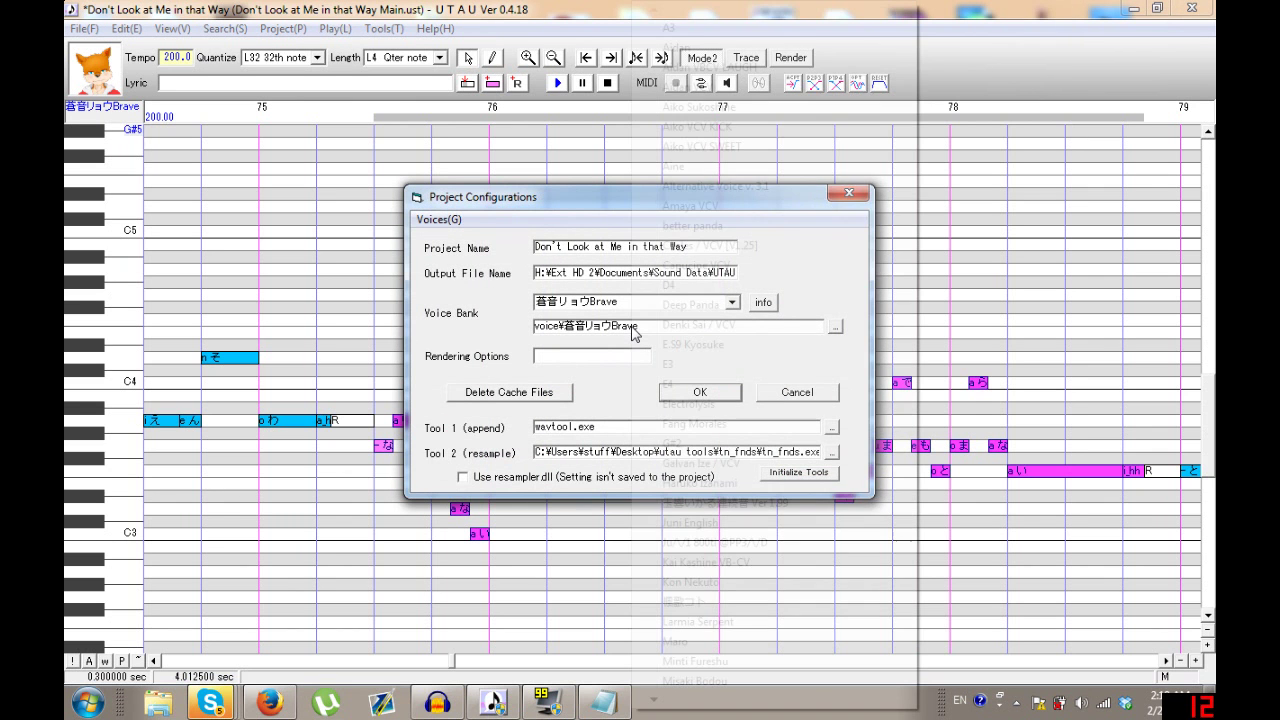
click(732, 301)
scroll(708, 700, down, 5)
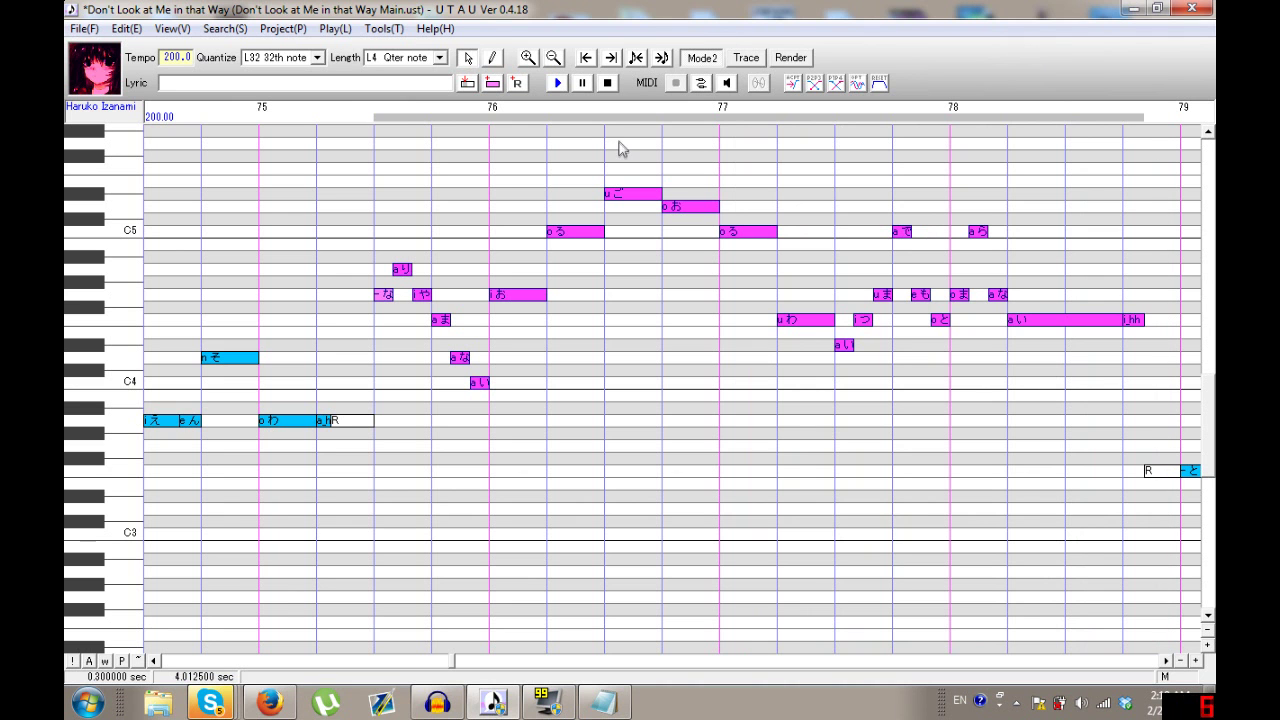
Select the "u ご" and "o お" notes in measure 76 and play them
drag(617, 146, 663, 149)
key(space)
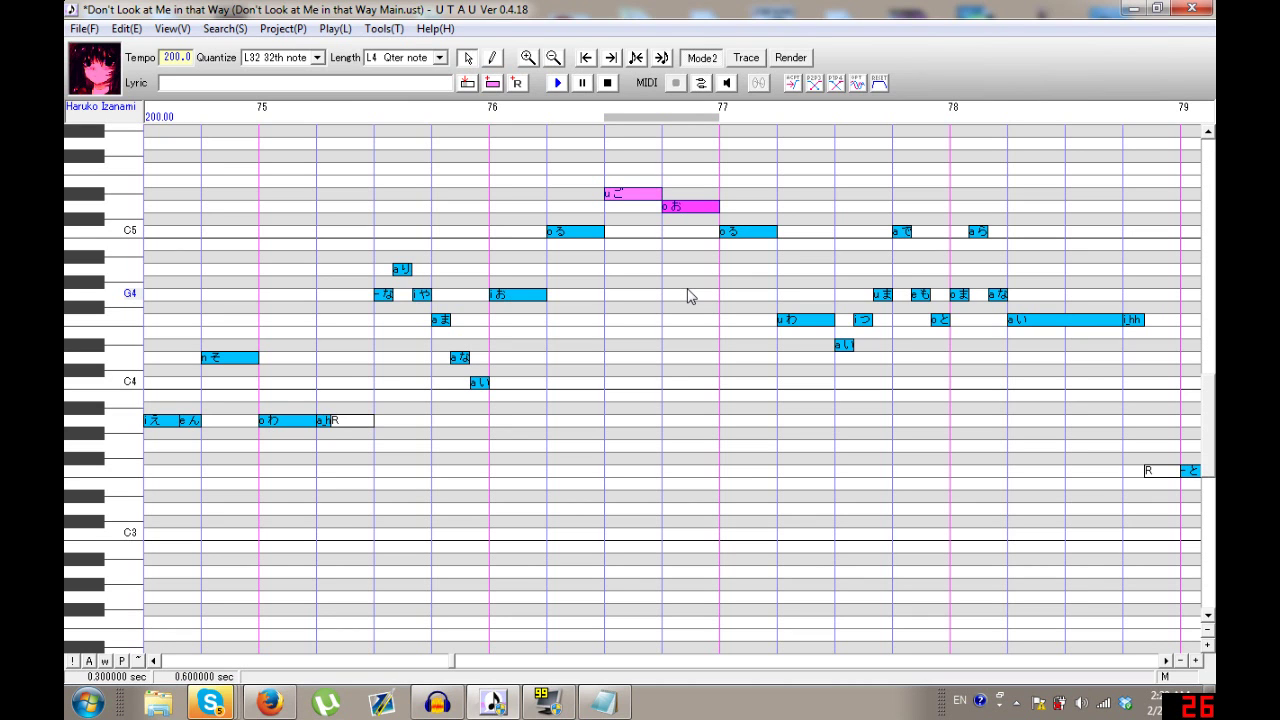
key(space)
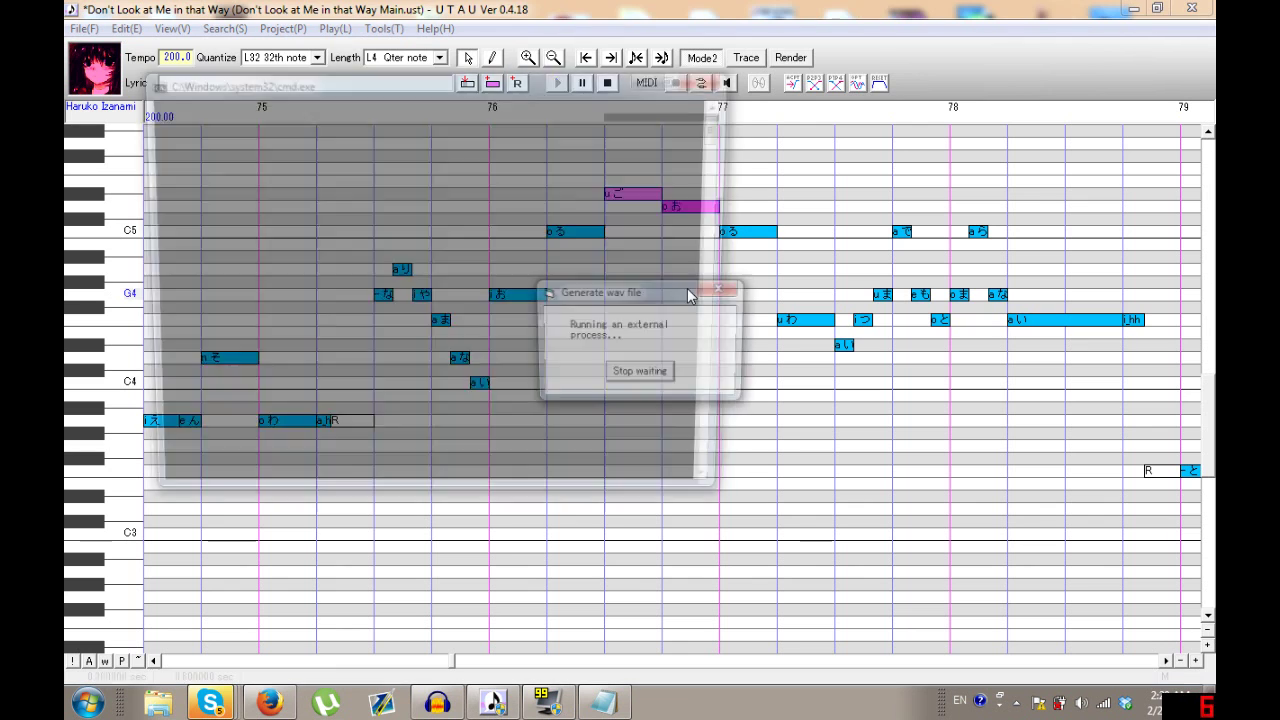
key(space)
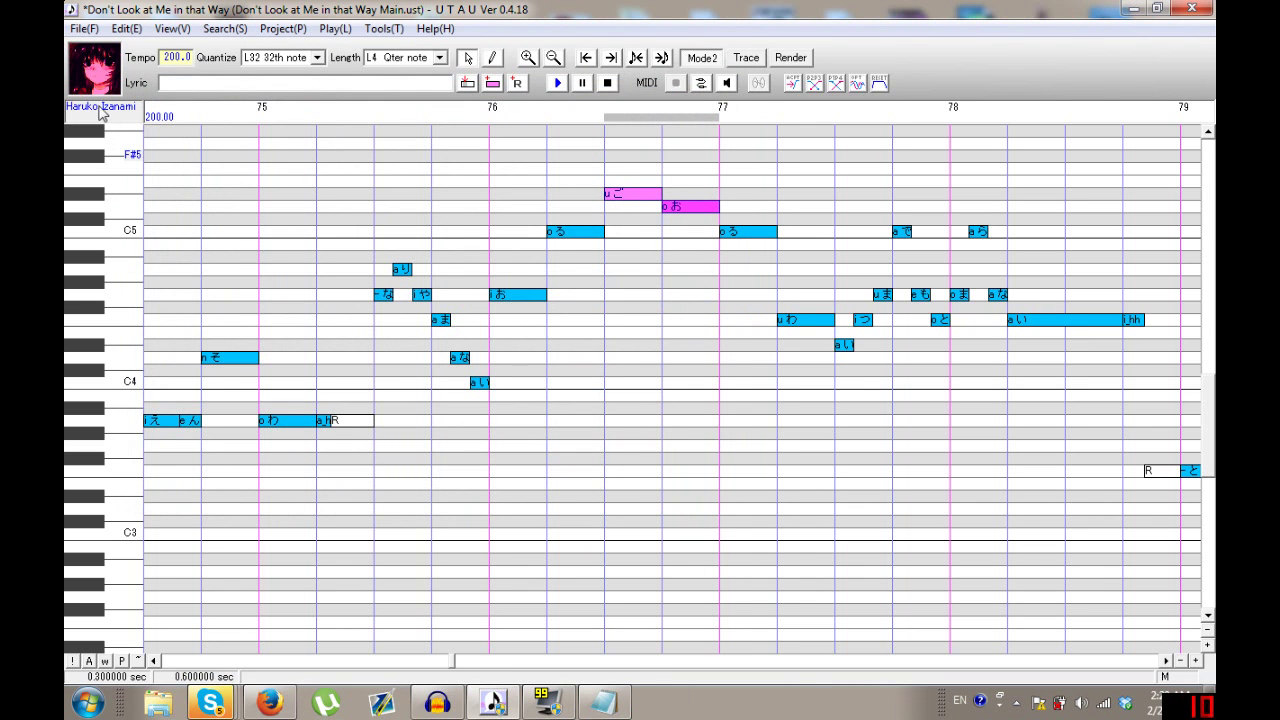
Change the voice bank to Capucine VCV and play the raised notes of measures 75 to 78
double_click(100, 107)
click(689, 383)
click(557, 83)
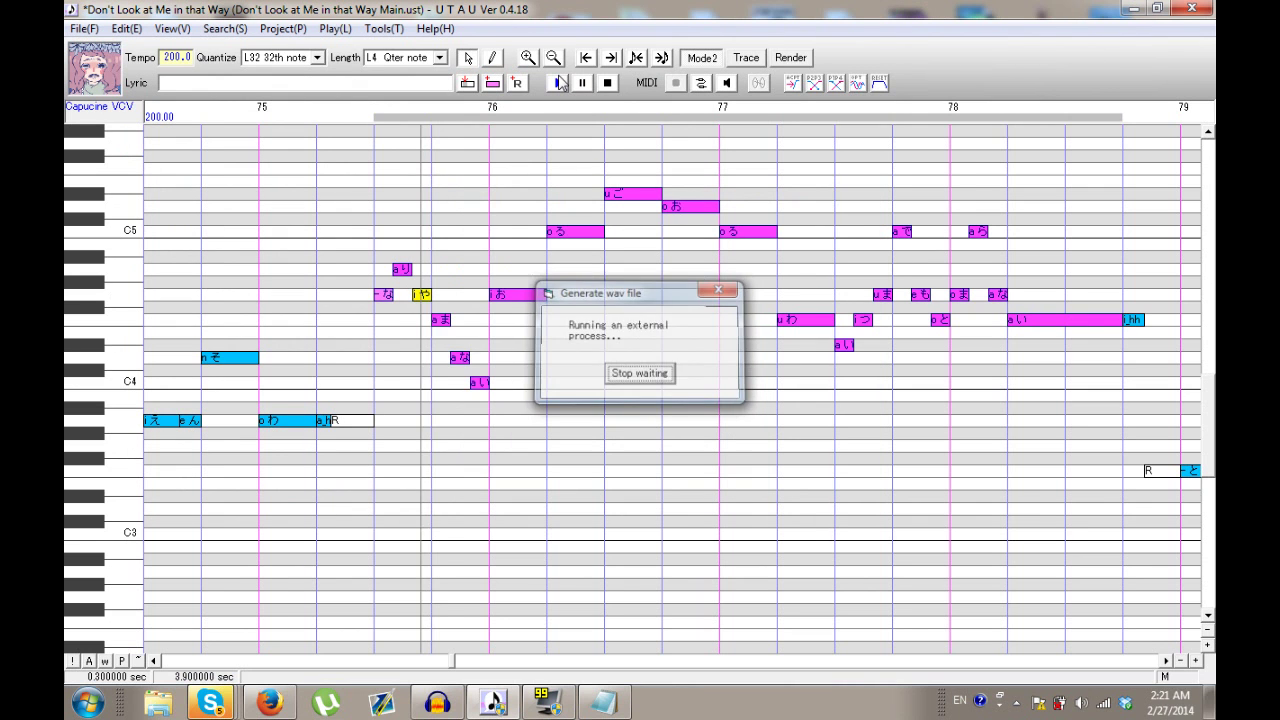